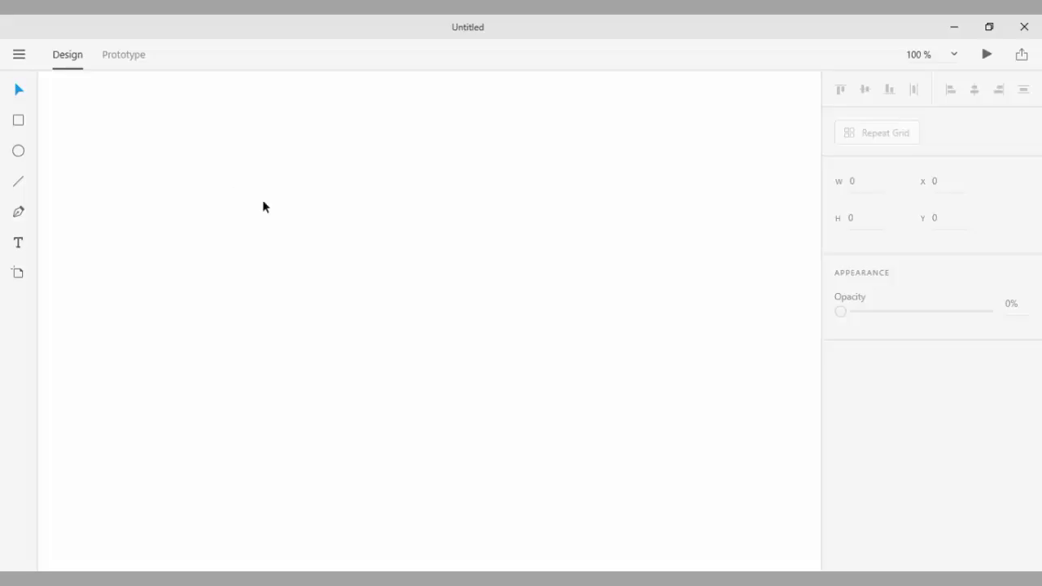
- Create an Android Mobile artboard (360 x 640) and fill it entirely with the pasted blurred café photo
click(25, 285)
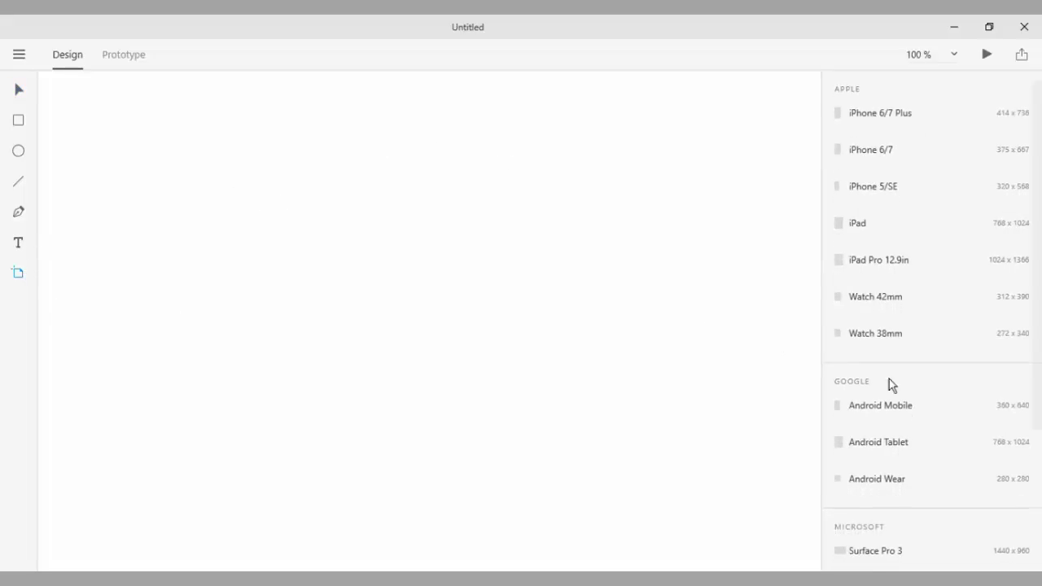
click(899, 417)
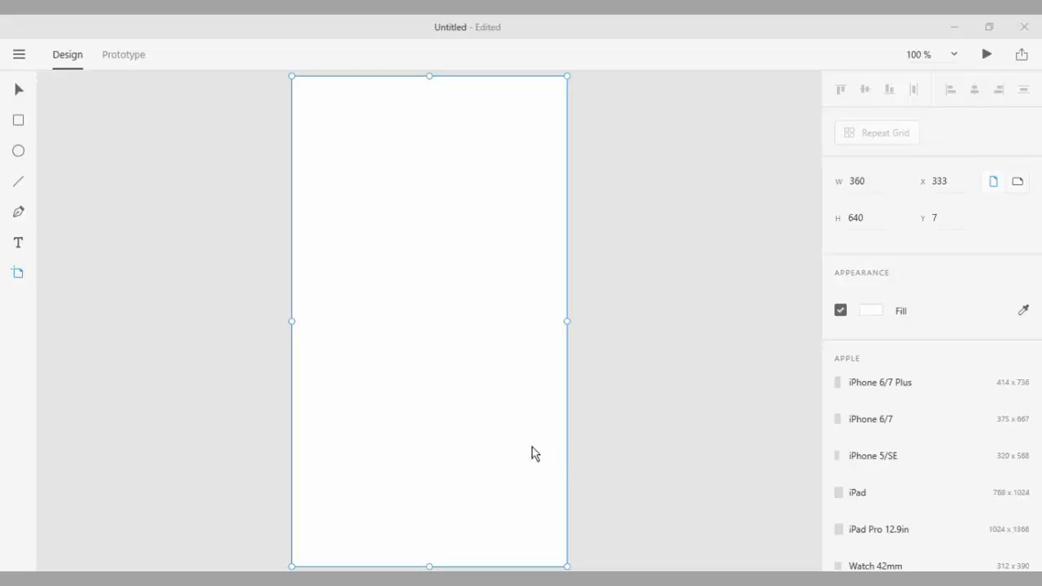
key(ctrl+v)
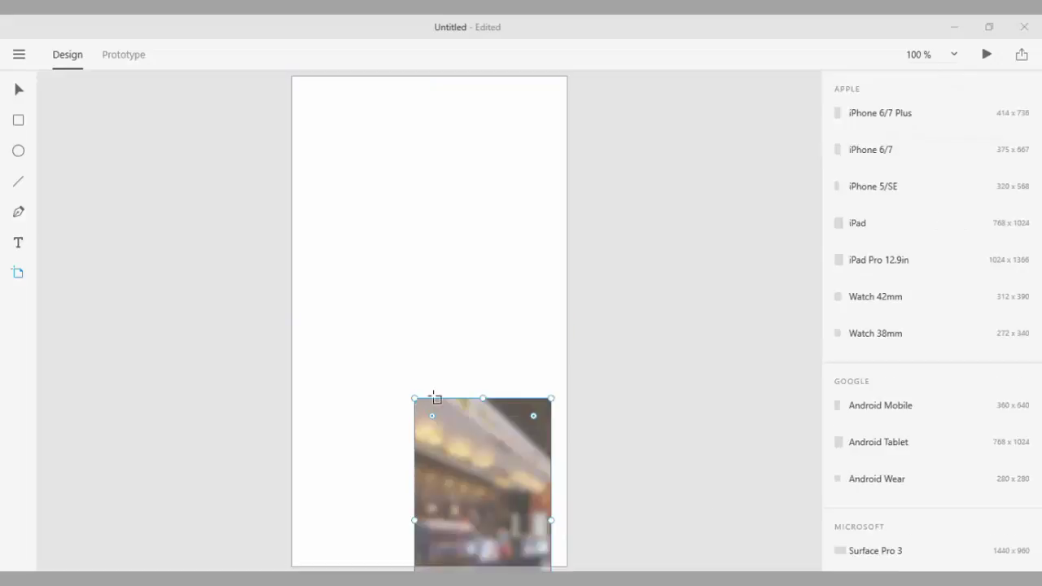
click(19, 93)
drag(449, 458, 327, 130)
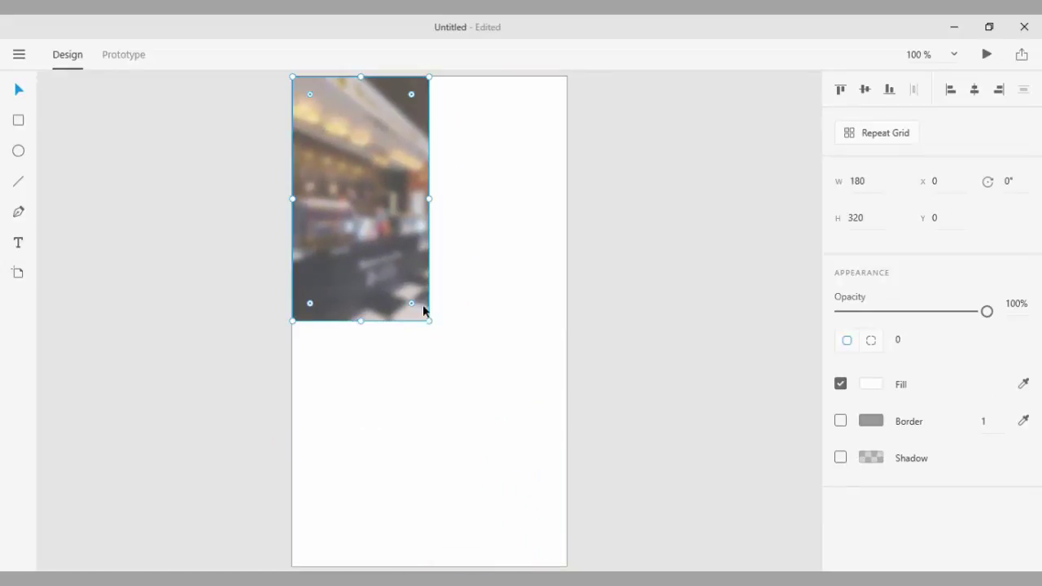
drag(430, 323, 566, 566)
click(668, 410)
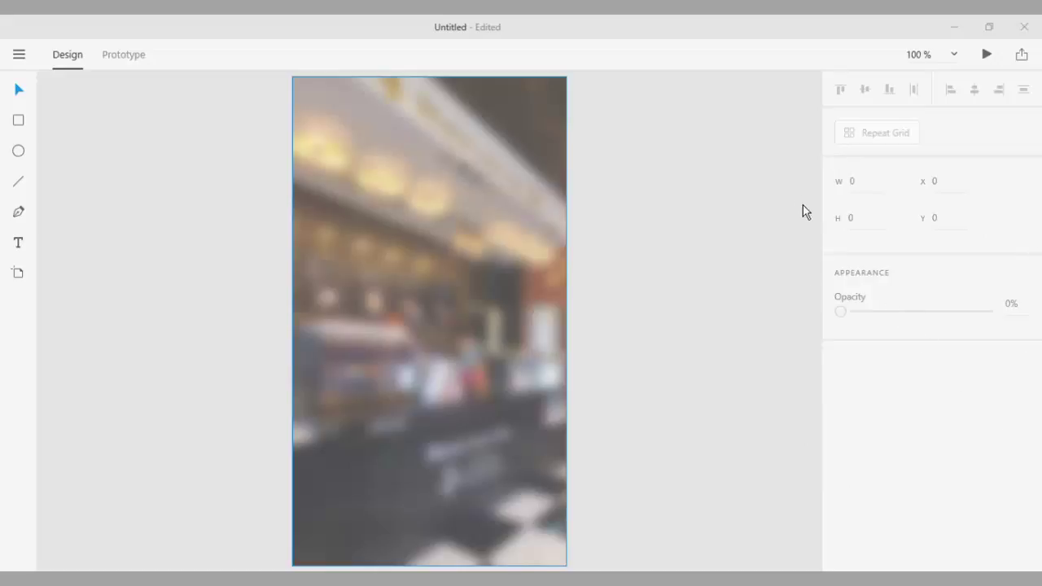
- Paste the white COM4U logo, scale it to about 260 x 260 and centre it near the artboard's upper edge
key(ctrl+v)
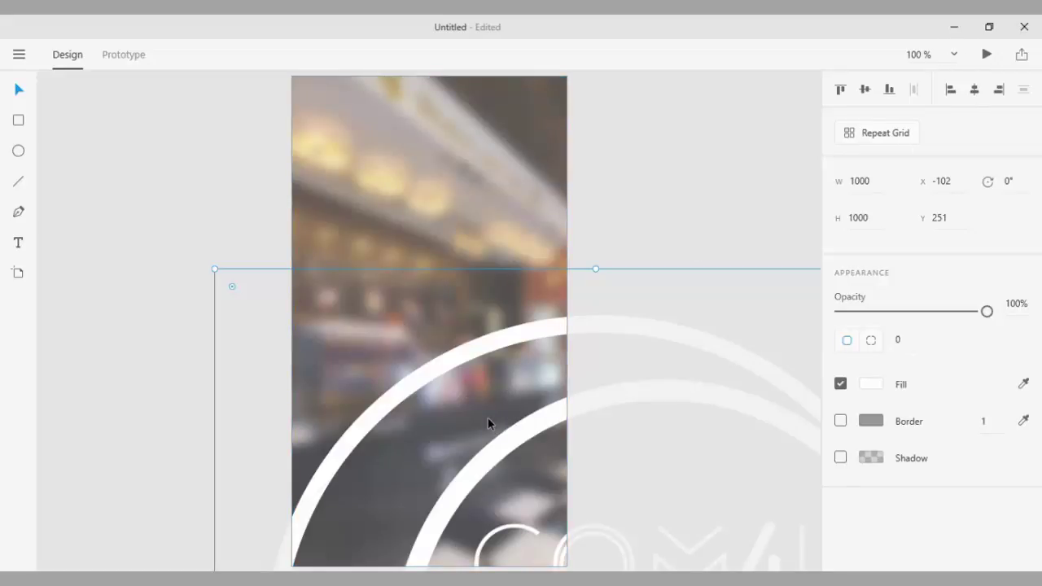
drag(488, 423, 261, 110)
key(ctrl+z)
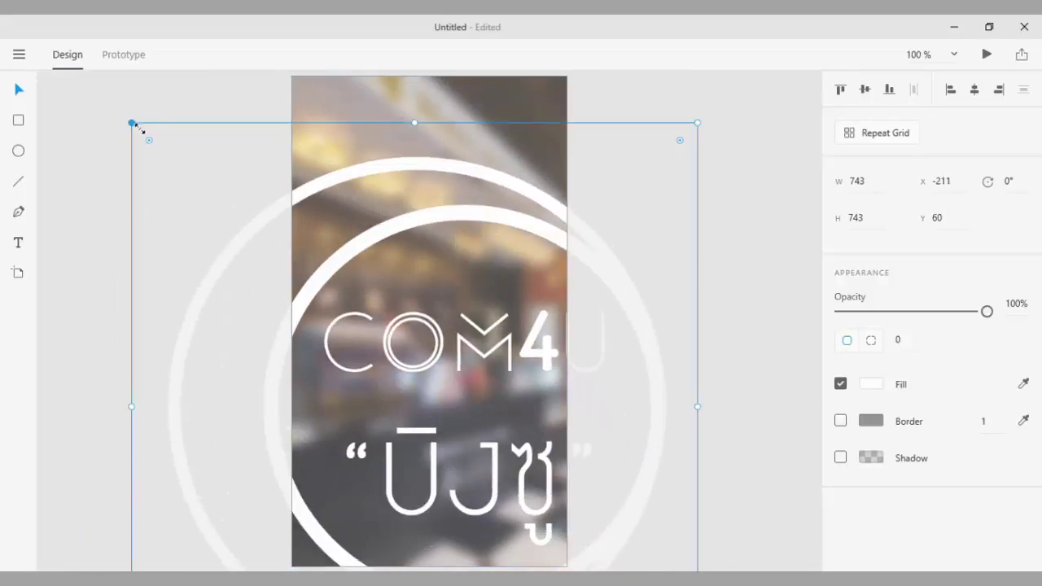
drag(136, 126, 421, 414)
drag(523, 503, 395, 214)
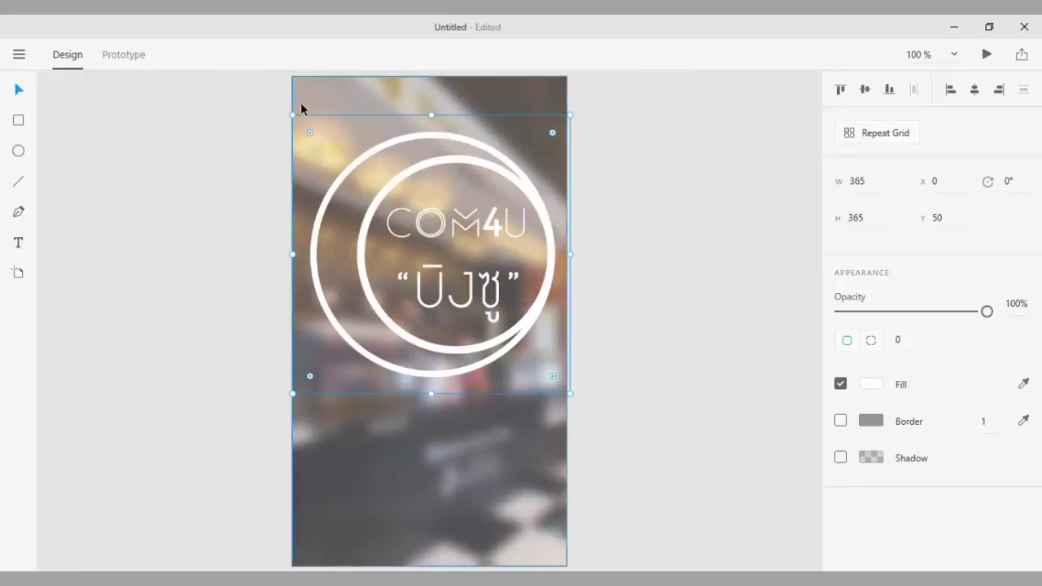
drag(293, 115, 369, 192)
drag(449, 270, 430, 178)
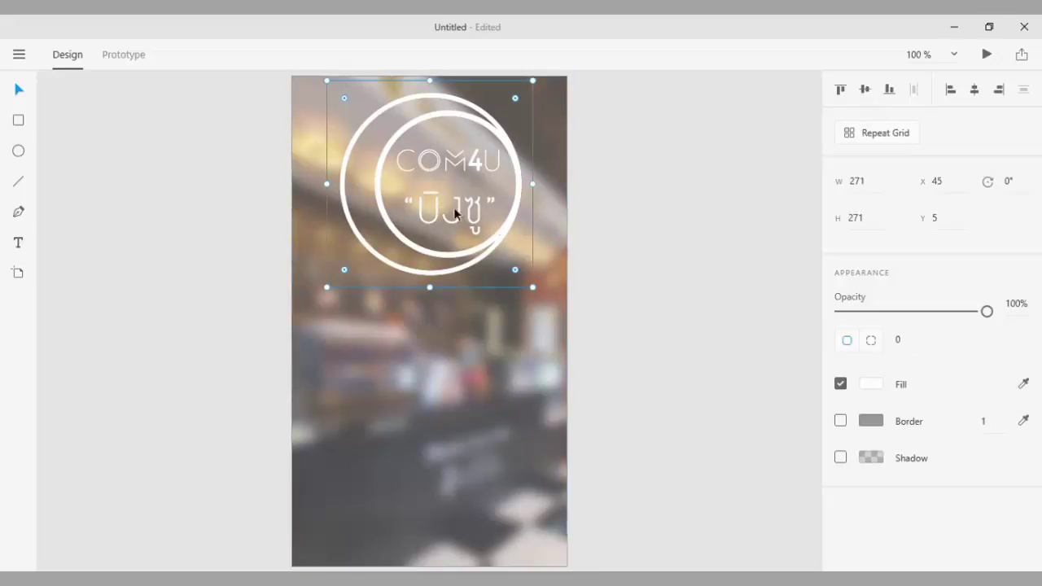
drag(536, 289, 527, 281)
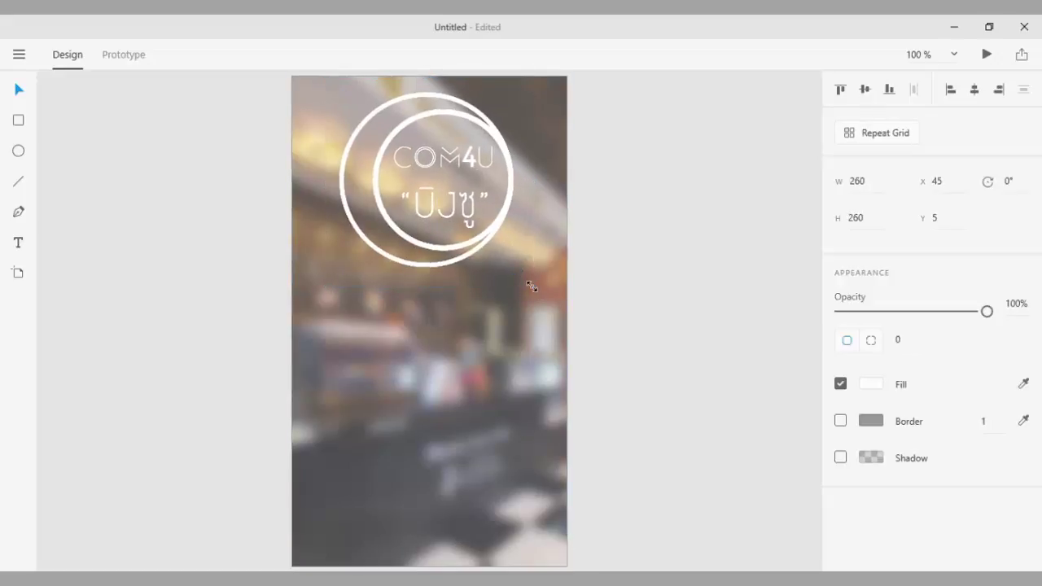
click(634, 302)
drag(640, 320, 632, 320)
drag(442, 195, 447, 197)
click(617, 195)
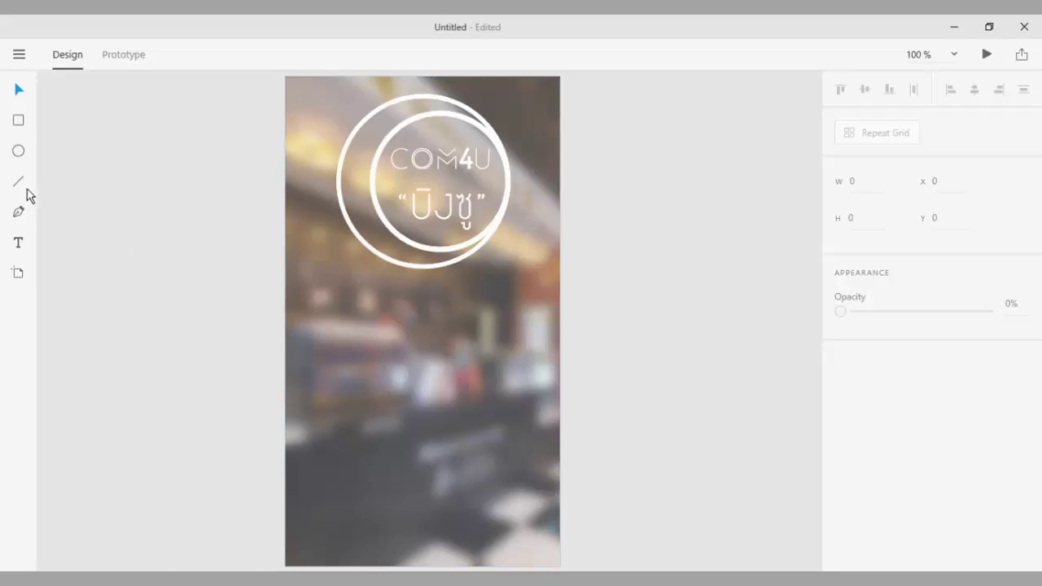
- Draw a white rectangle about 326 x 52 below the logo and round its corners to a radius of 26
click(19, 122)
drag(303, 298, 553, 339)
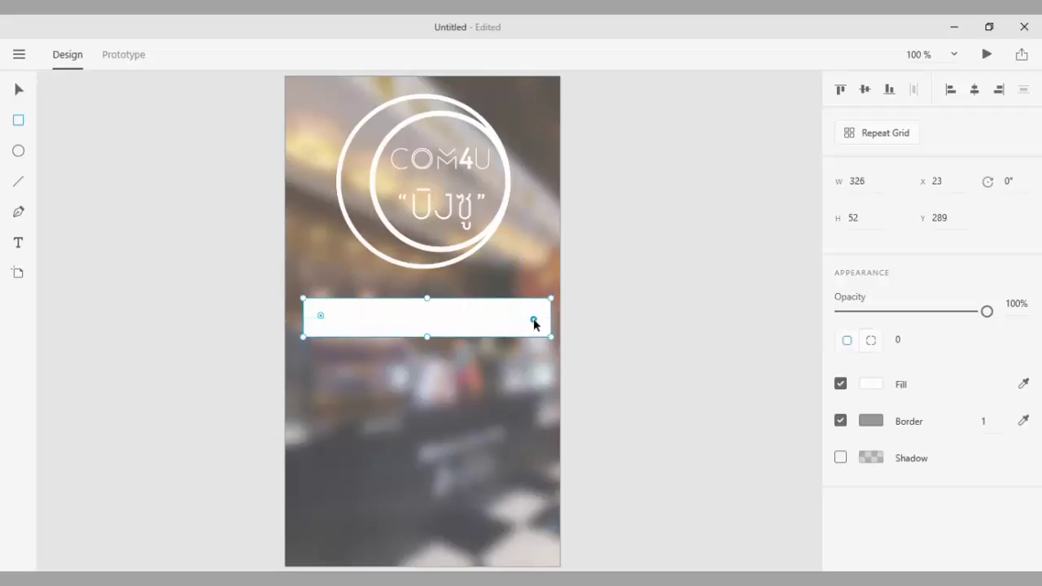
drag(533, 319, 528, 324)
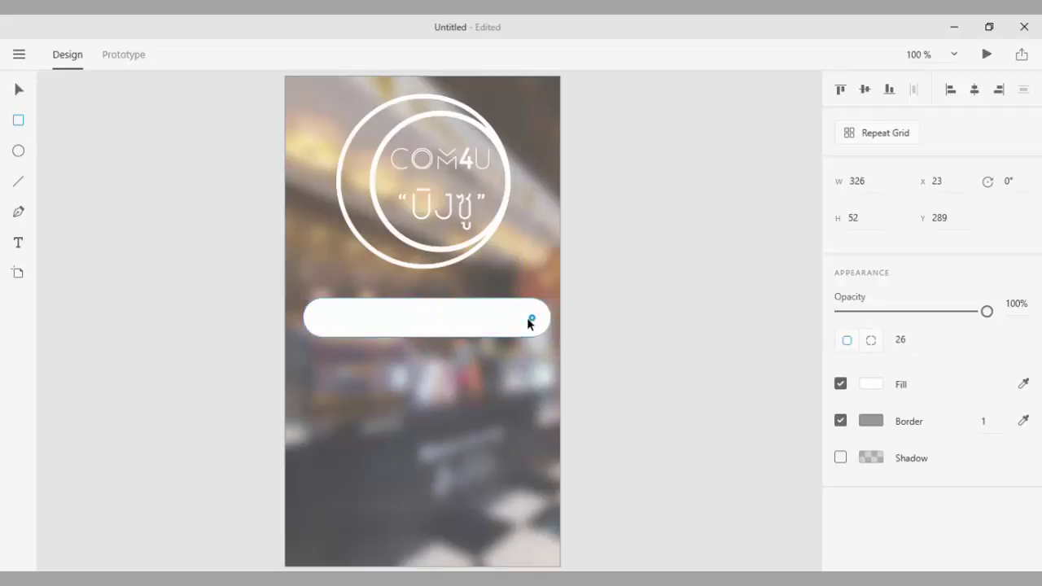
click(20, 91)
mouse_move(447, 330)
mouse_down()
mouse_move(430, 318)
mouse_move(439, 323)
mouse_up()
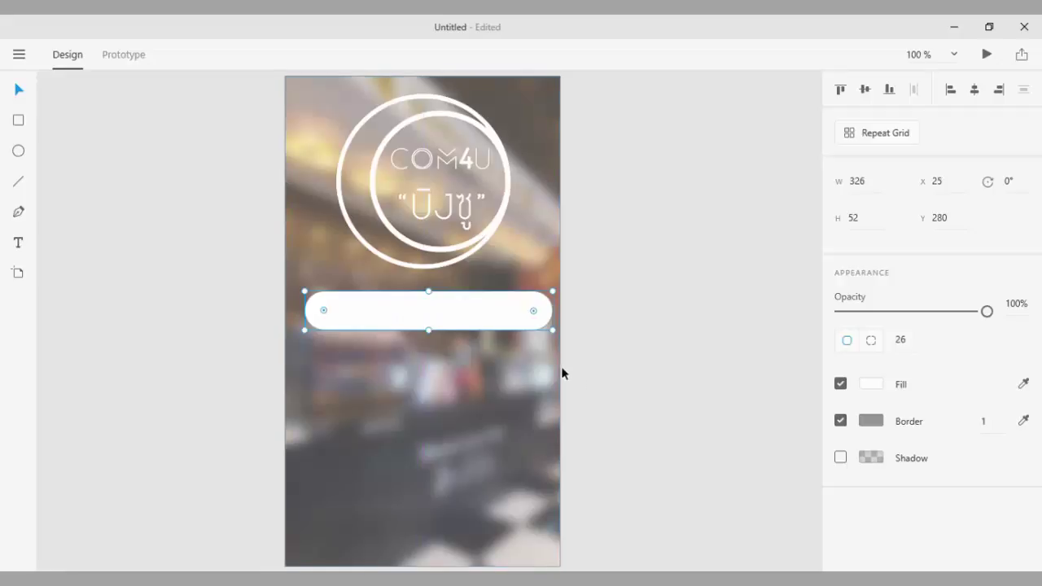
- Lower the rounded white field's opacity to 93%
mouse_move(989, 316)
mouse_down()
mouse_move(968, 320)
mouse_move(982, 323)
mouse_up()
drag(670, 388, 669, 366)
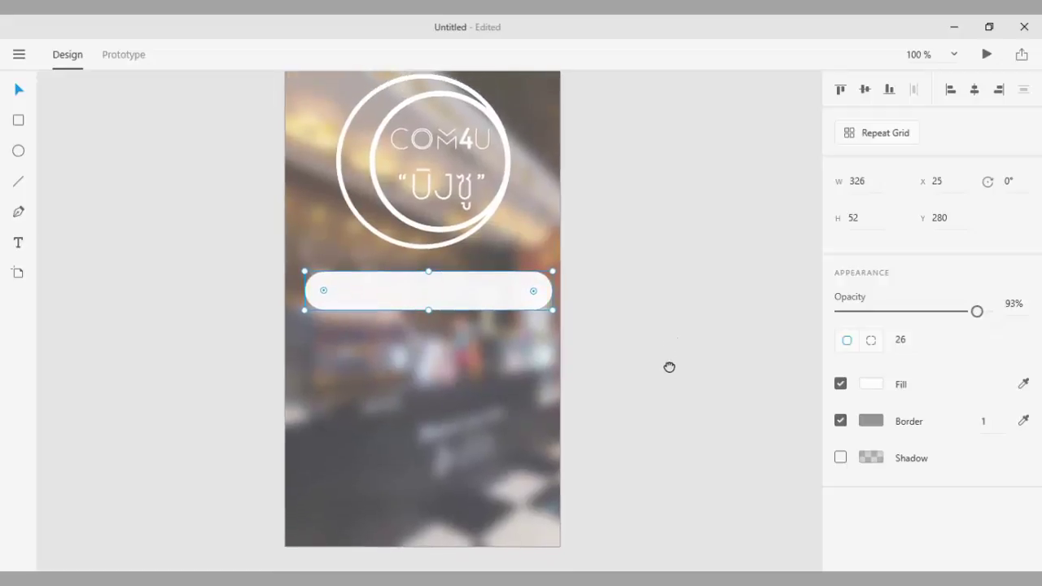
click(621, 367)
- Duplicate the rounded field directly beneath the original and centre both fields horizontally on the artboard
click(425, 295)
alt+drag(430, 305, 477, 357)
click(610, 367)
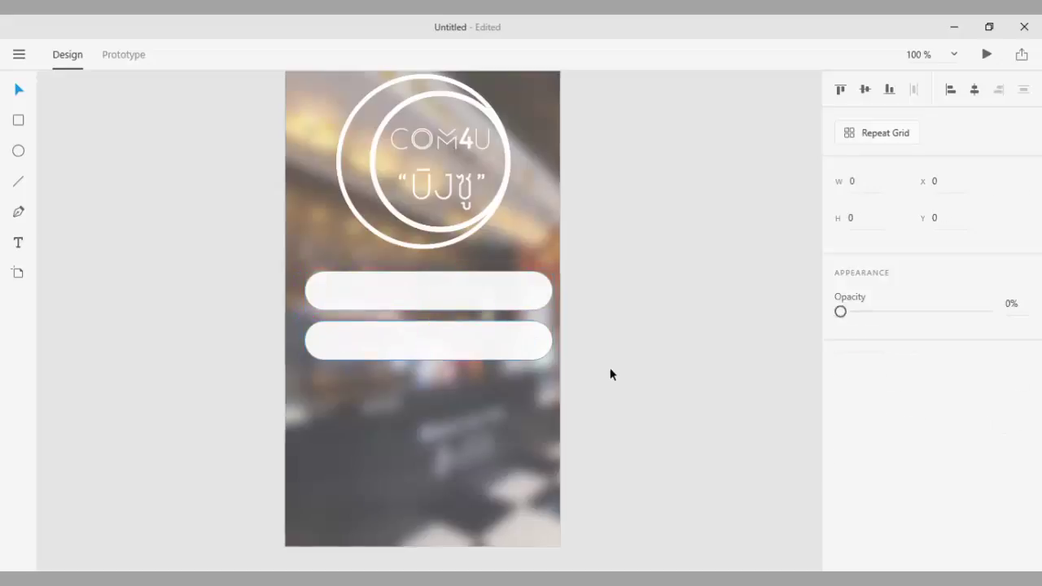
click(481, 305)
drag(482, 305, 476, 305)
click(484, 345)
drag(483, 344, 475, 339)
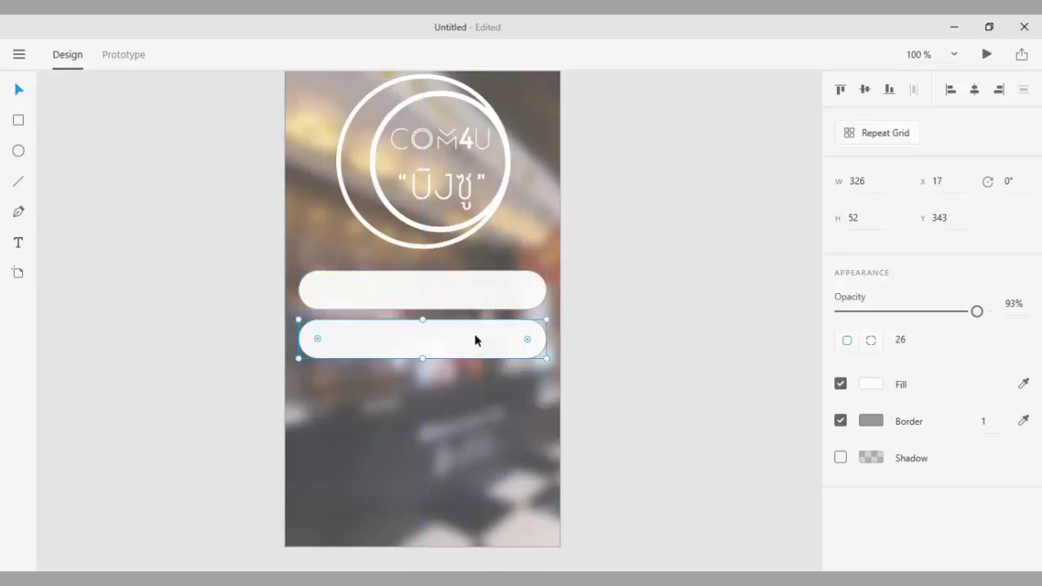
click(611, 366)
- Add the text label "E-mail" near the start of the upper field and centre it vertically there
click(428, 308)
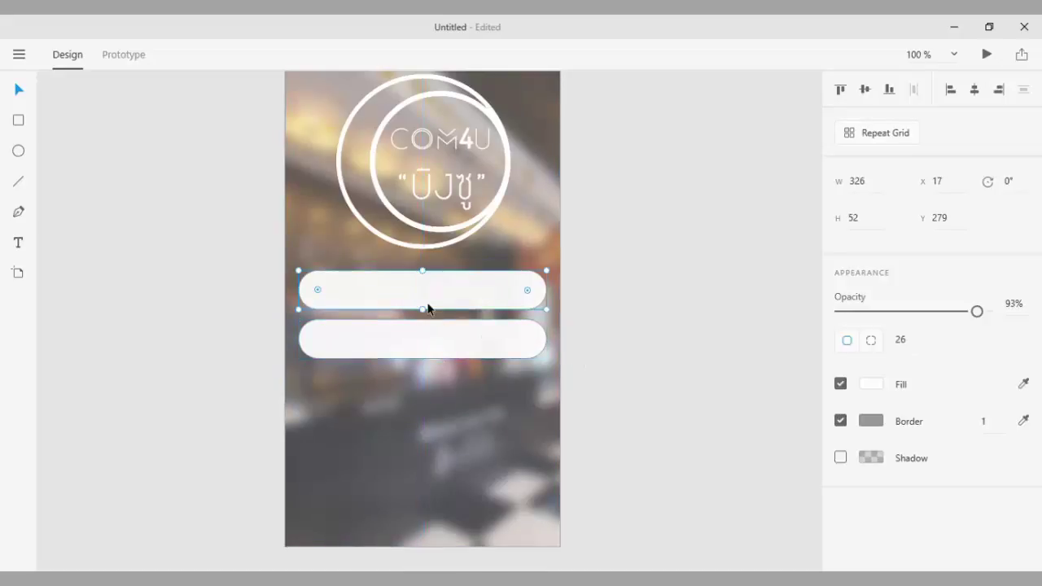
click(19, 242)
click(335, 304)
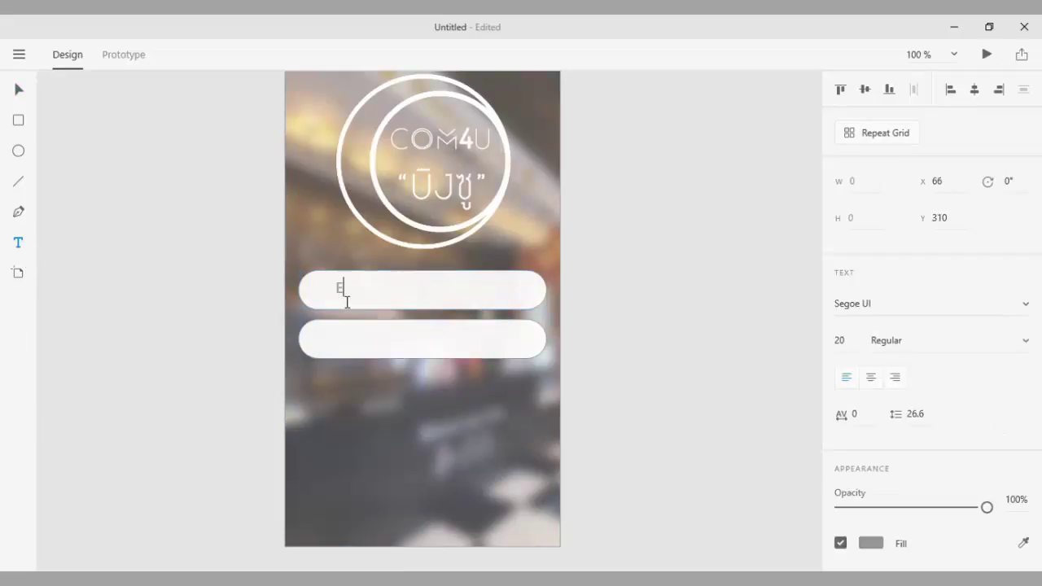
text(E-mail)
click(19, 90)
drag(365, 293, 359, 295)
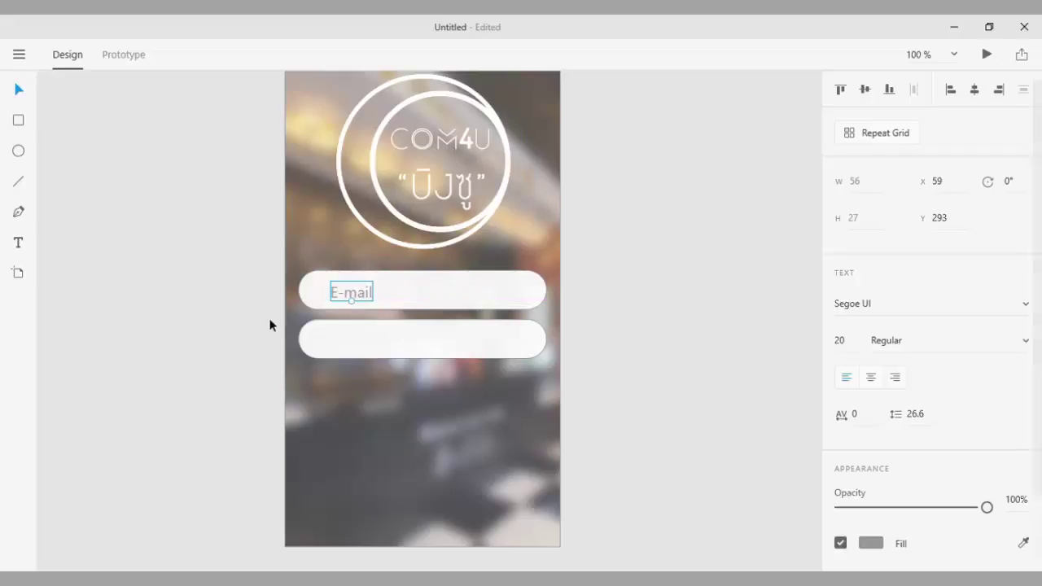
click(163, 309)
- Add the text label "Password" in the lower field, left-aligned with the "E-mail" label
click(21, 246)
click(331, 338)
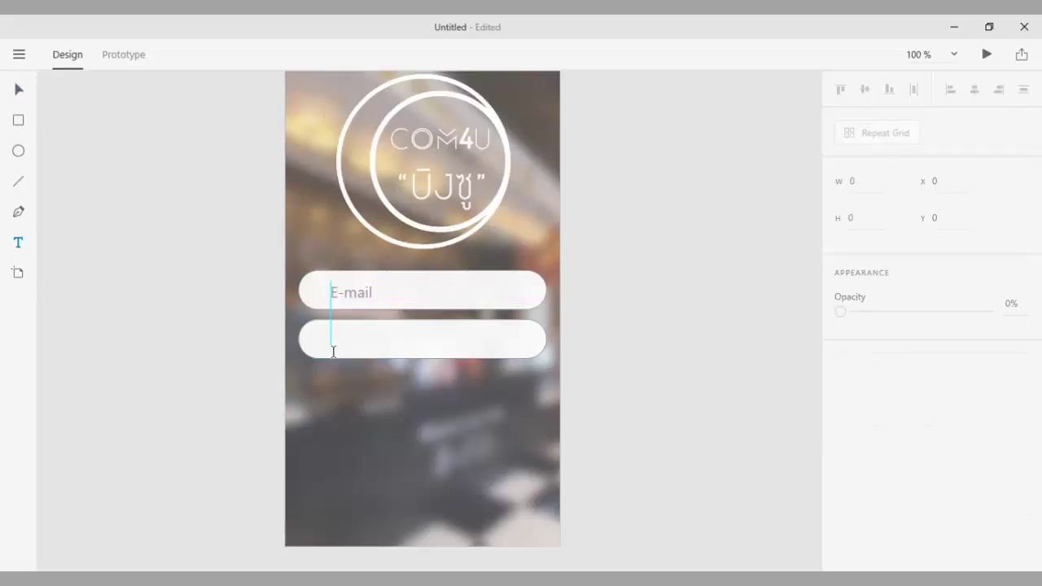
text(Password)
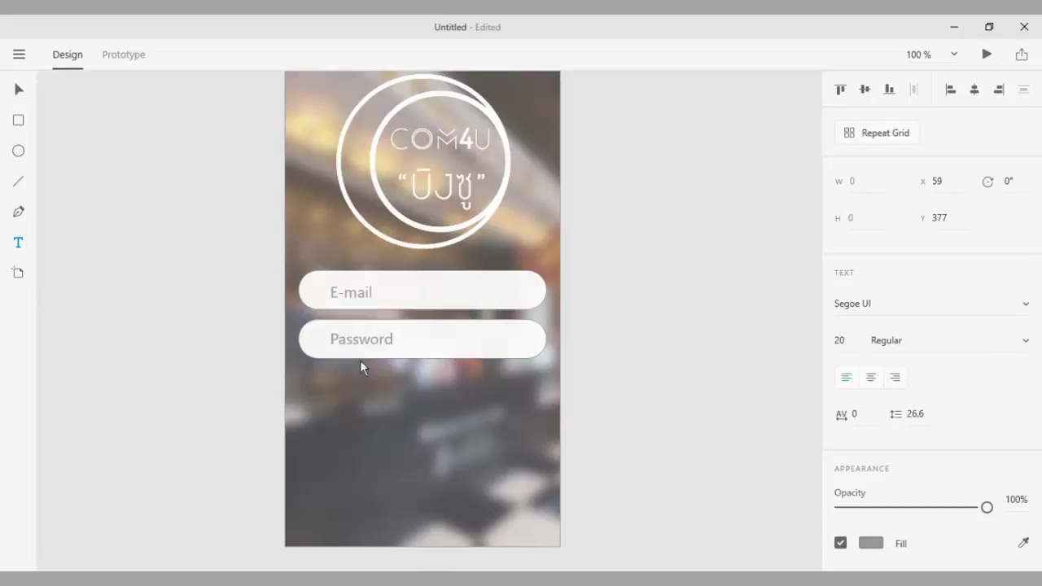
key(Escape)
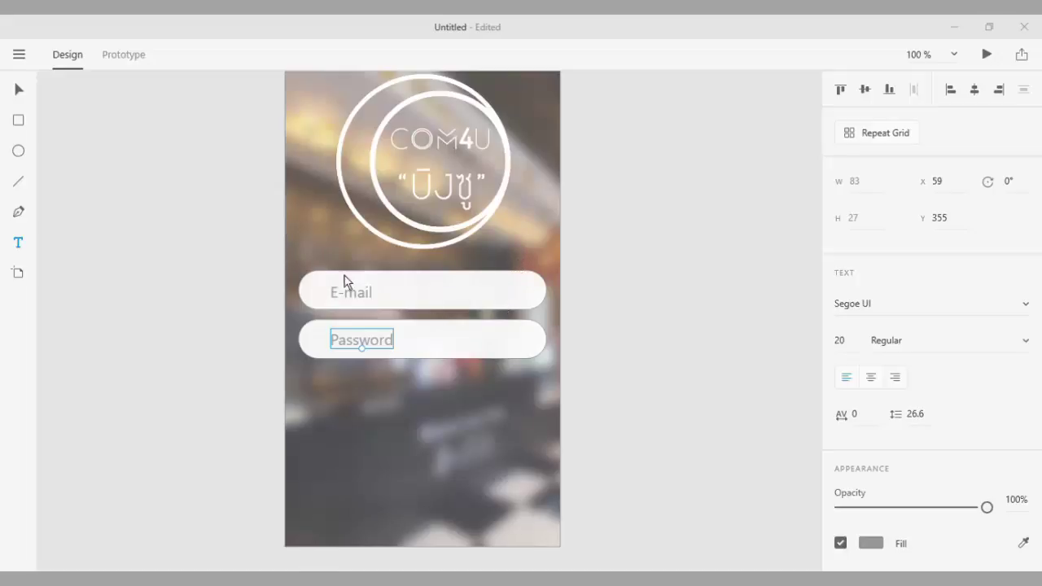
- Paste the mail icon, scale it to about 34 x 34 inside the E-mail field's start, and shift the "E-mail" label right of it
key(ctrl+v)
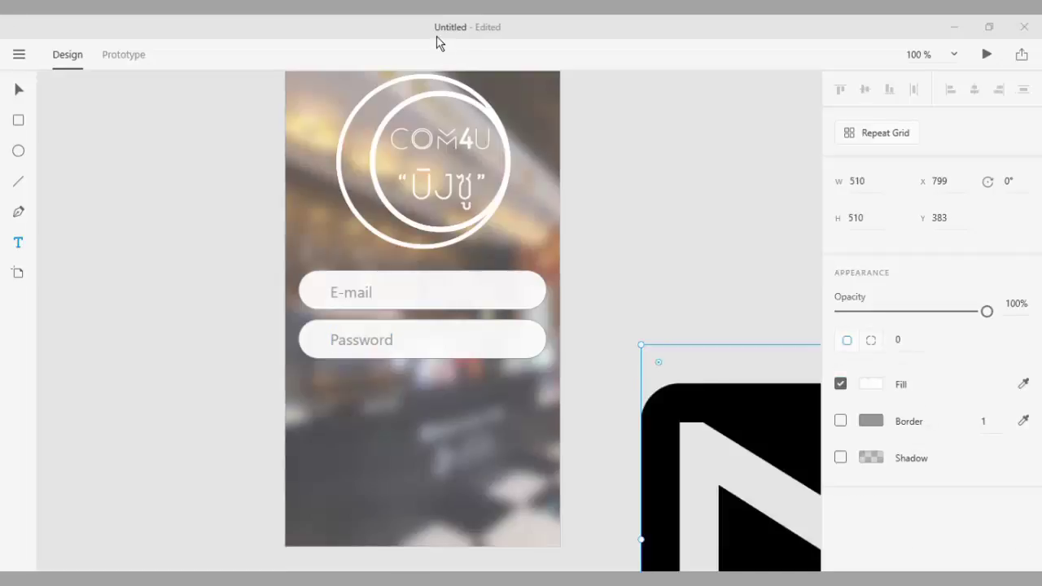
click(22, 94)
drag(728, 488, 352, 271)
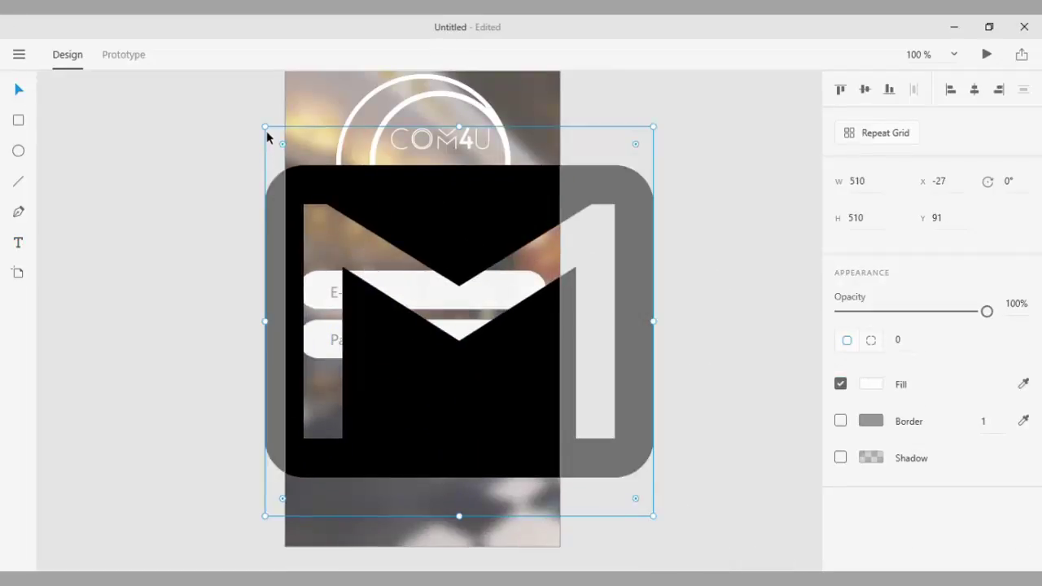
drag(265, 128, 329, 297)
click(348, 293)
key(shift+Right)
key(shift+Right)
key(shift+Right)
- Reduce the mail icon's opacity to 55%
click(326, 295)
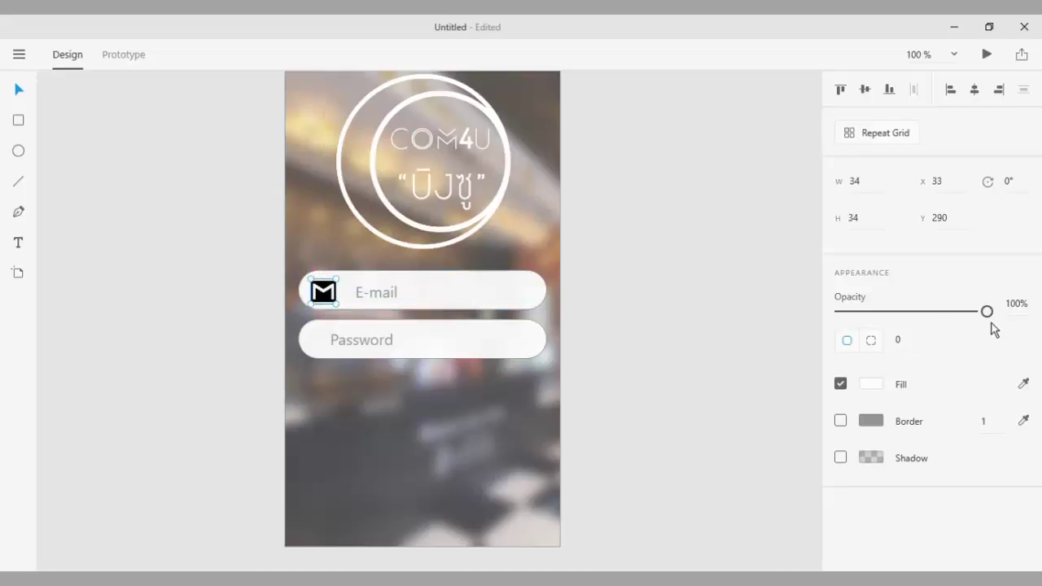
drag(986, 312, 942, 313)
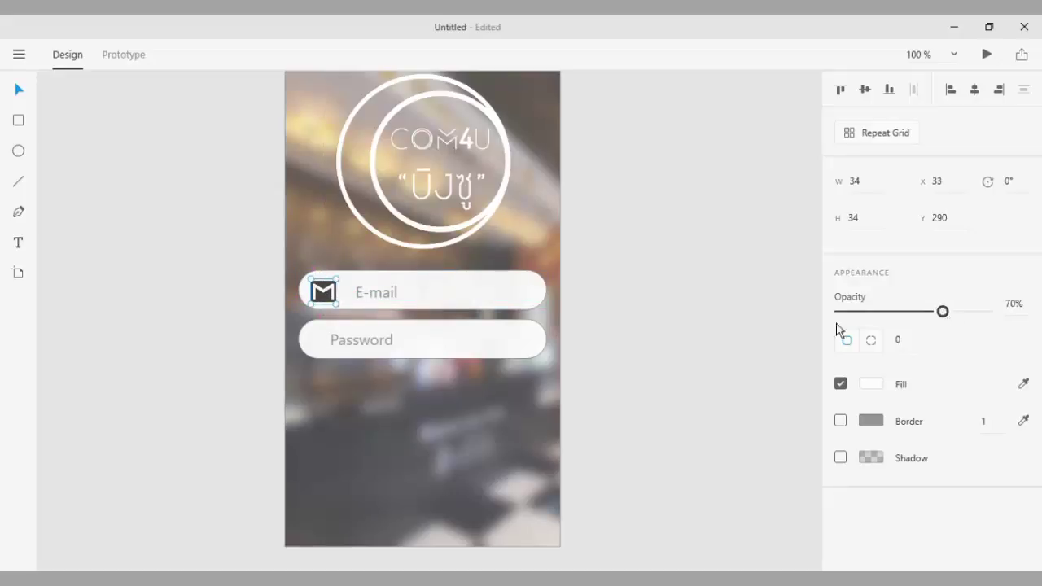
click(721, 325)
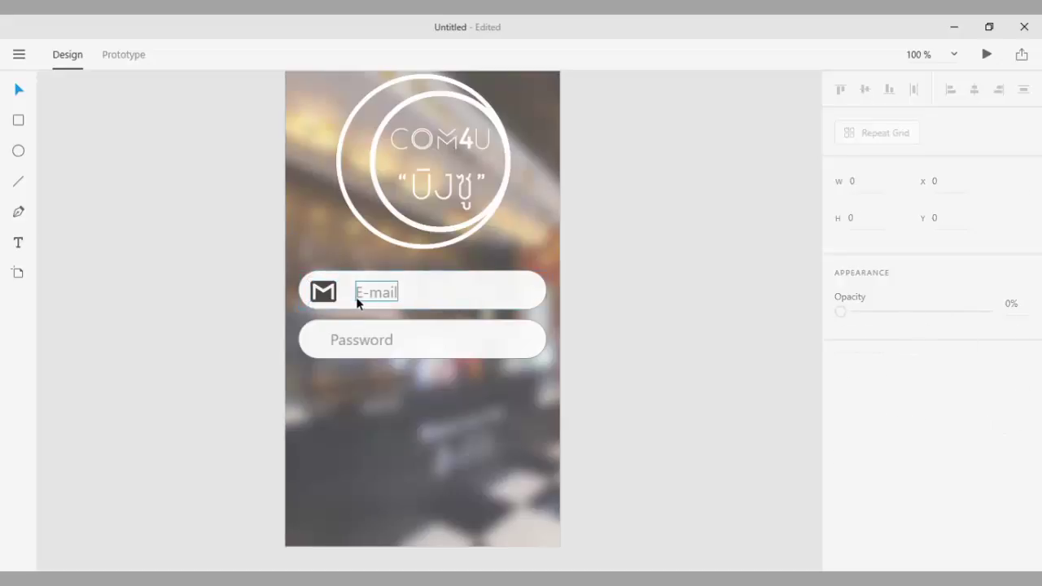
click(332, 299)
drag(947, 324, 932, 323)
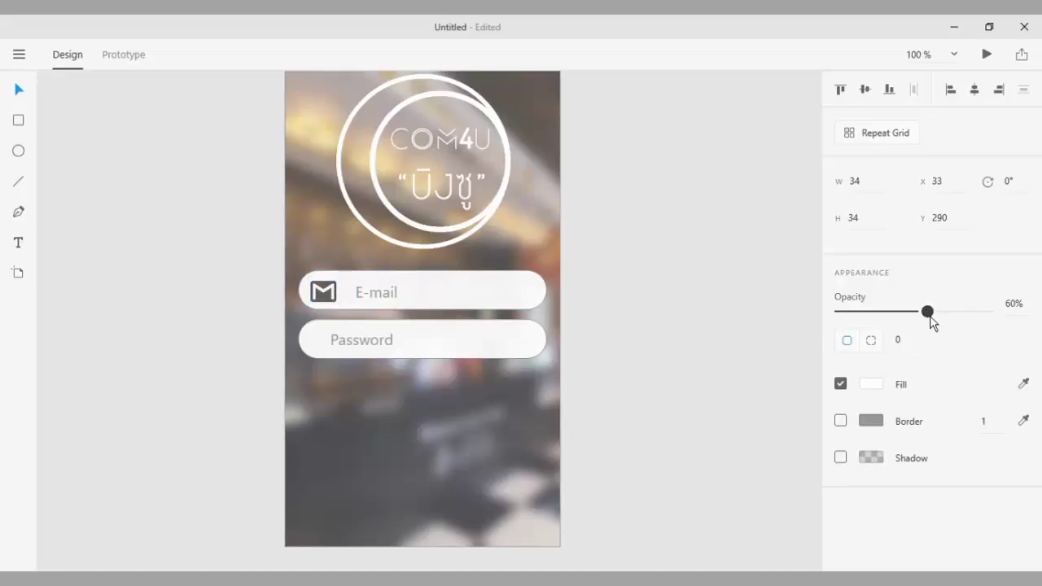
click(504, 410)
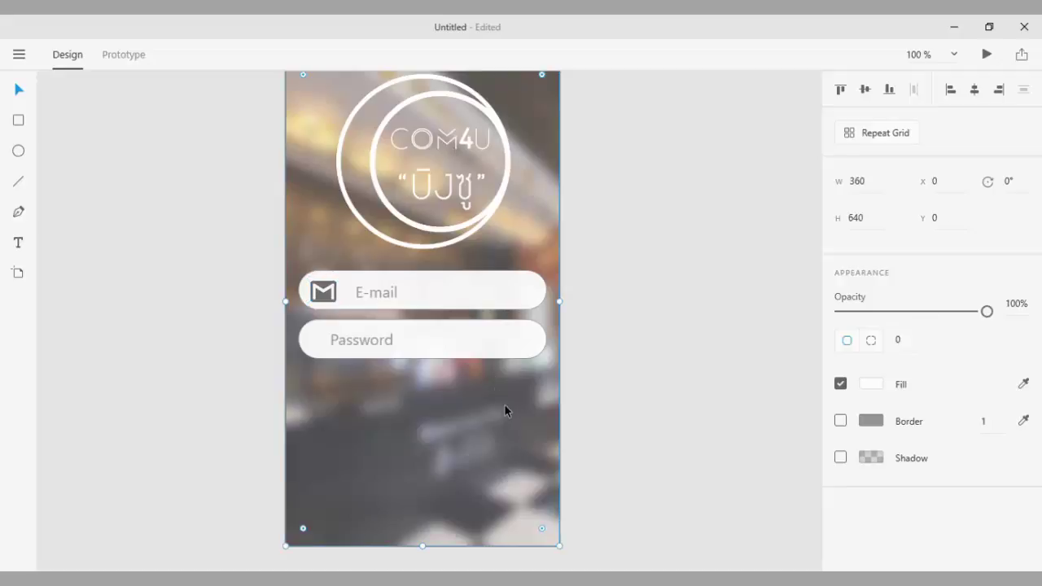
- Move the "E-mail" label closer to the mail icon and align the "Password" label beneath it at X 80
click(695, 376)
drag(378, 298, 368, 296)
drag(348, 343, 363, 351)
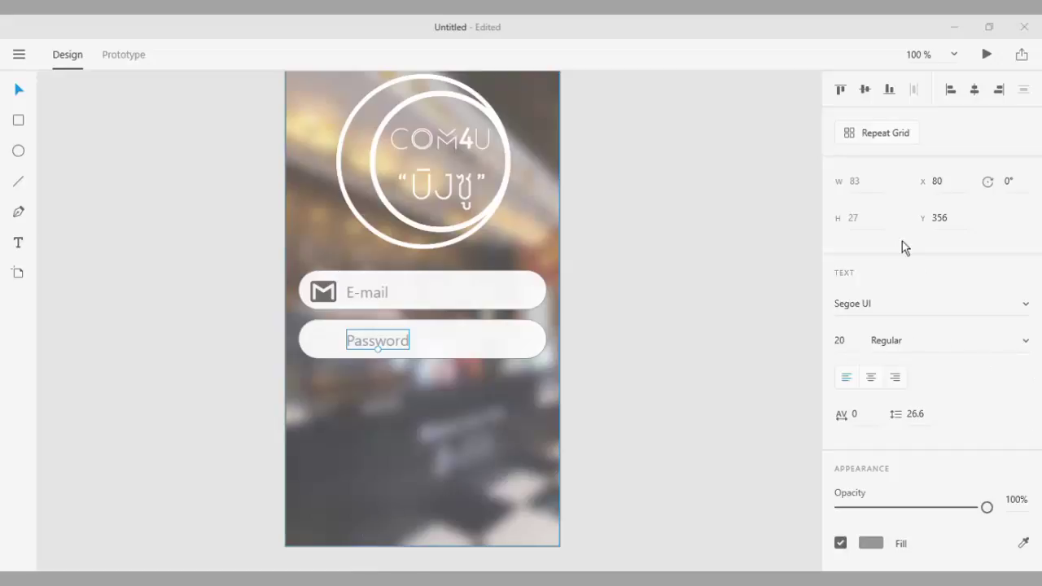
- Paste the lock icon, scale it to about 30 x 30 and place it before the "Password" label
key(ctrl+v)
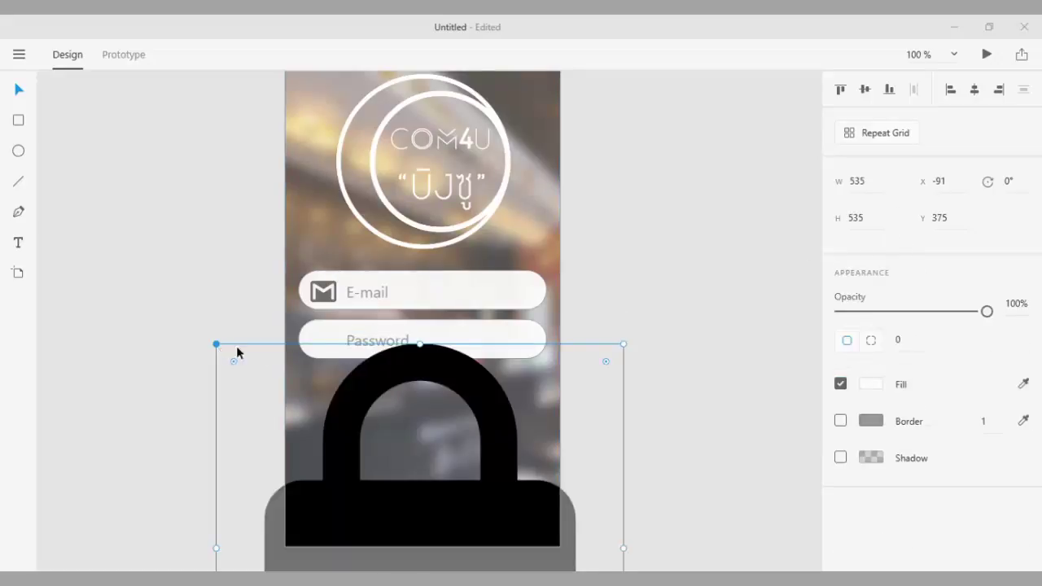
drag(485, 456, 499, 183)
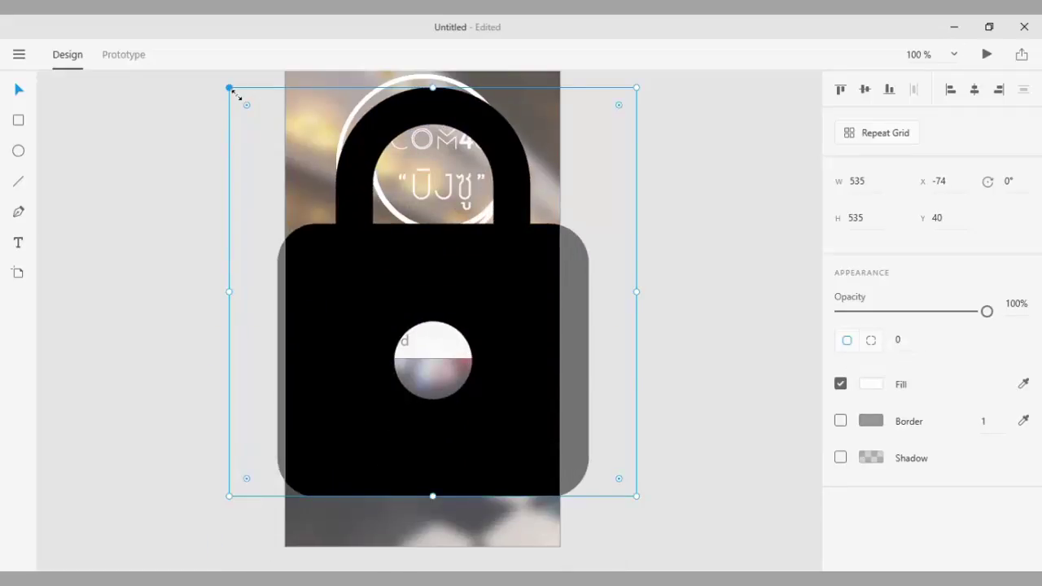
drag(235, 94, 349, 271)
drag(343, 281, 321, 347)
- Set the lock icon's opacity to 55% and nudge it up slightly within the Password field
click(324, 293)
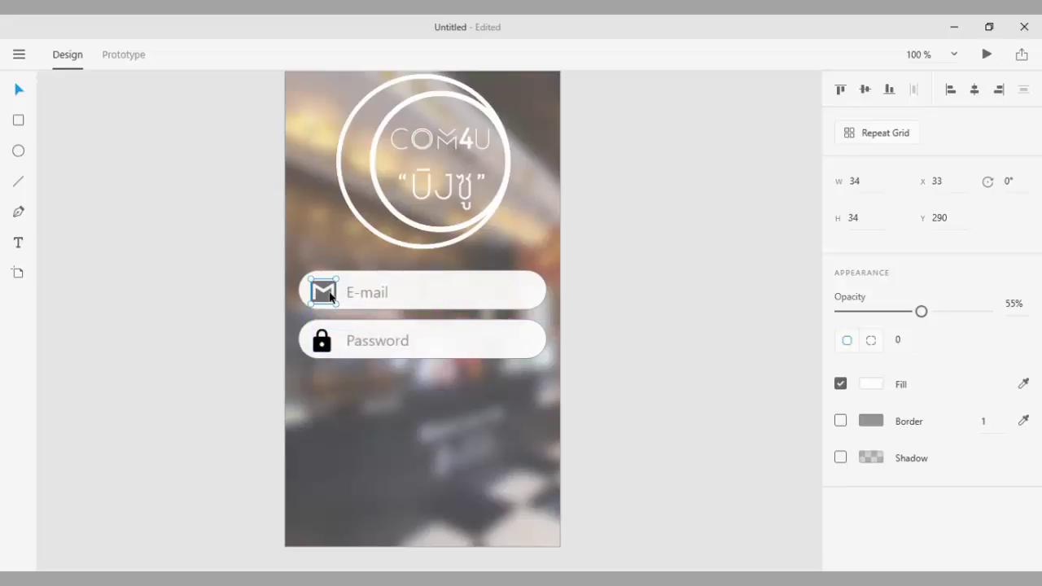
click(324, 353)
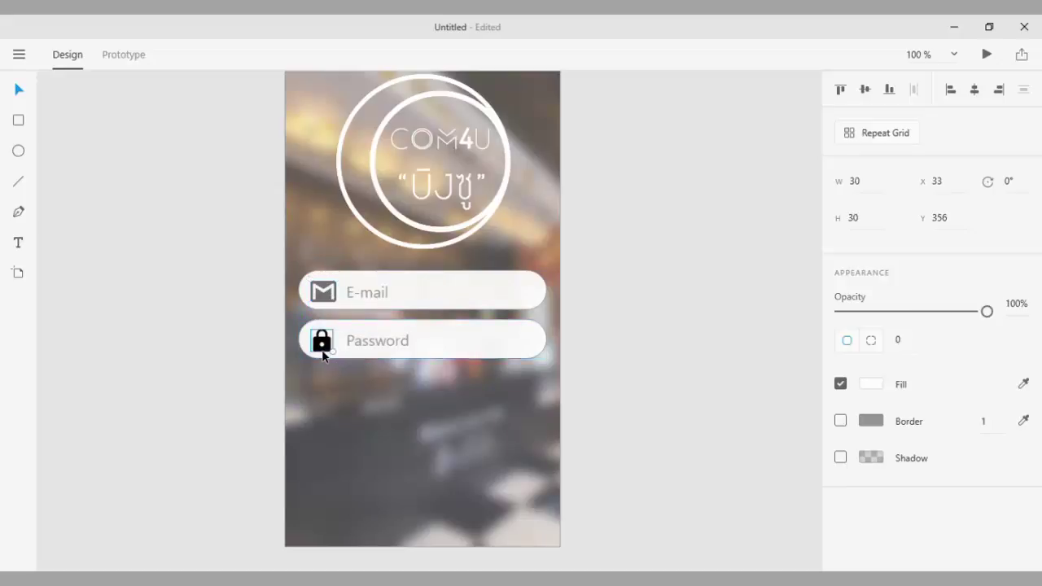
click(1028, 315)
text(55)
key(Return)
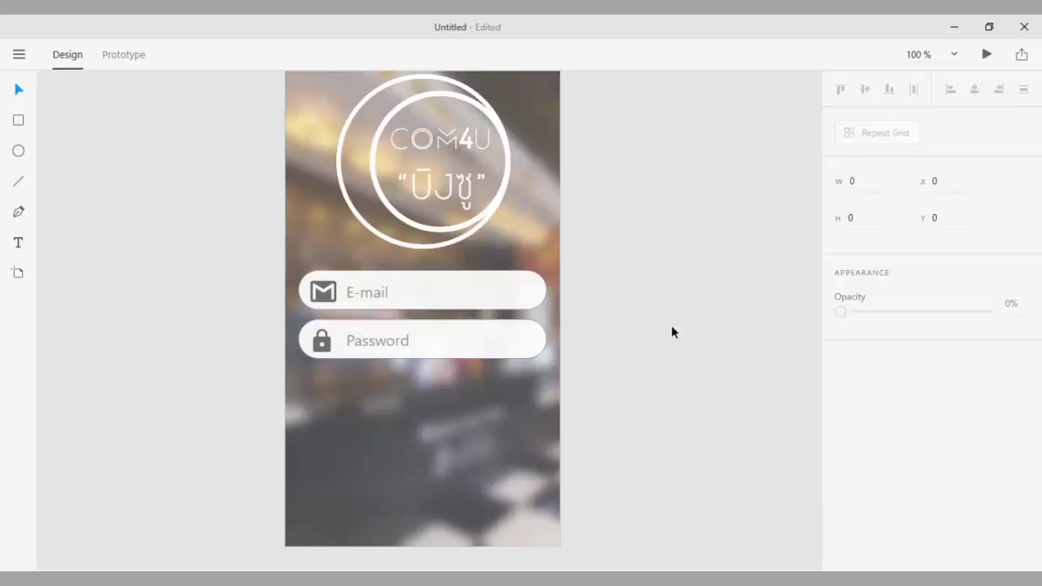
drag(323, 341, 324, 339)
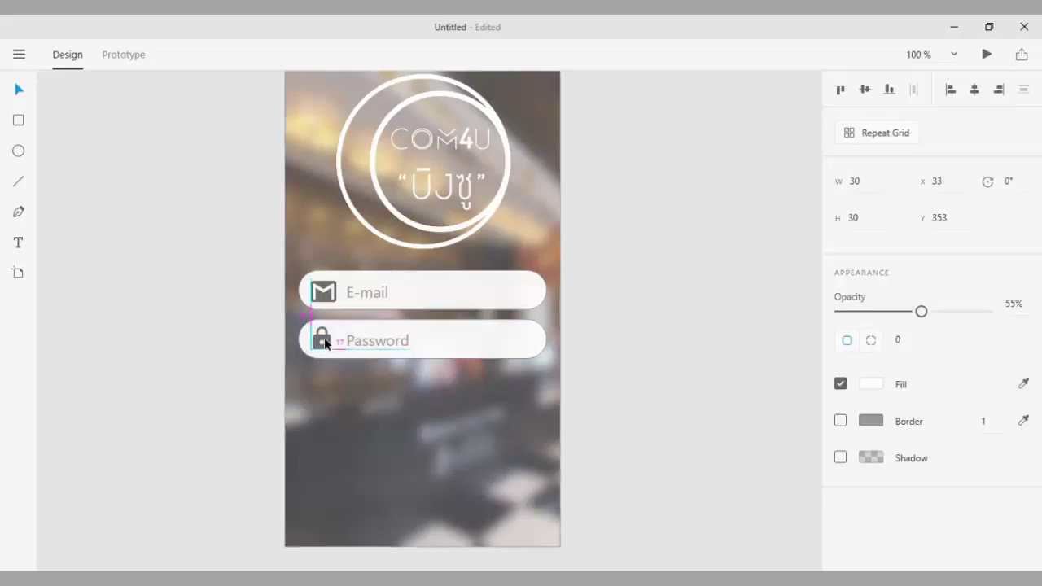
click(659, 437)
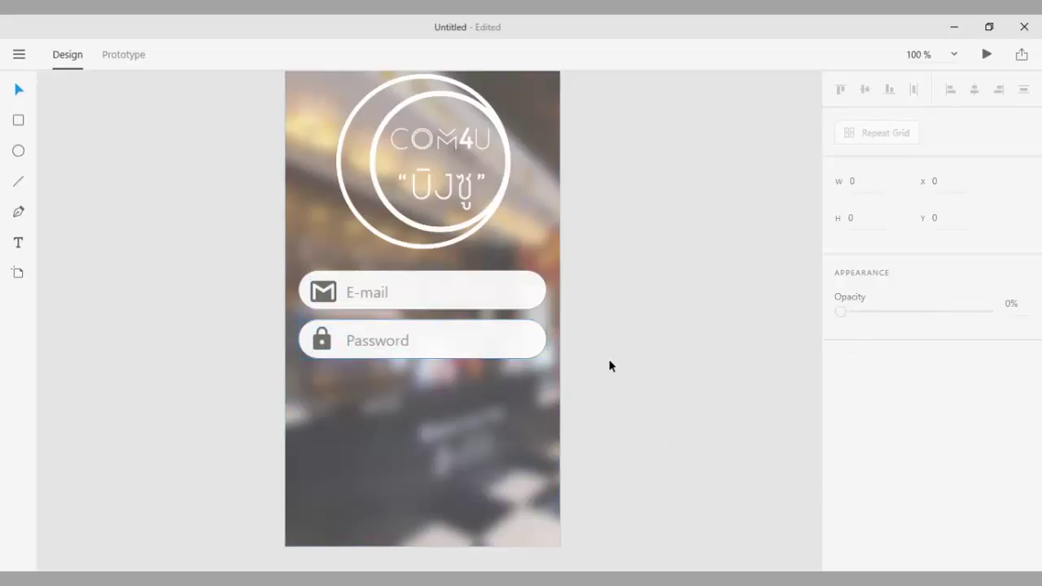
- Paste the white "Forgot Password?" text and place it just below the Password field, toward the field's right end
drag(633, 367, 613, 357)
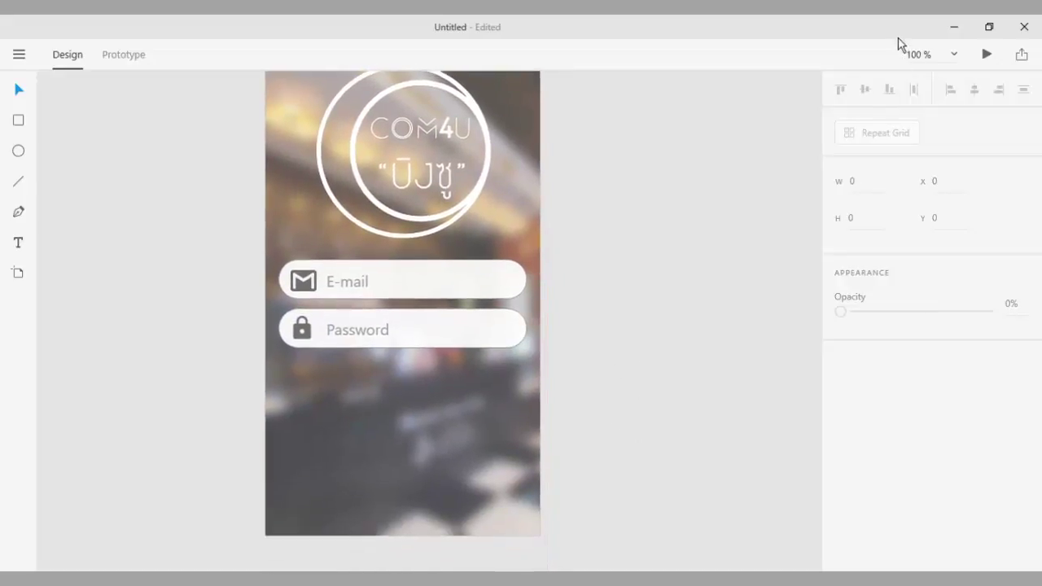
drag(618, 328, 607, 320)
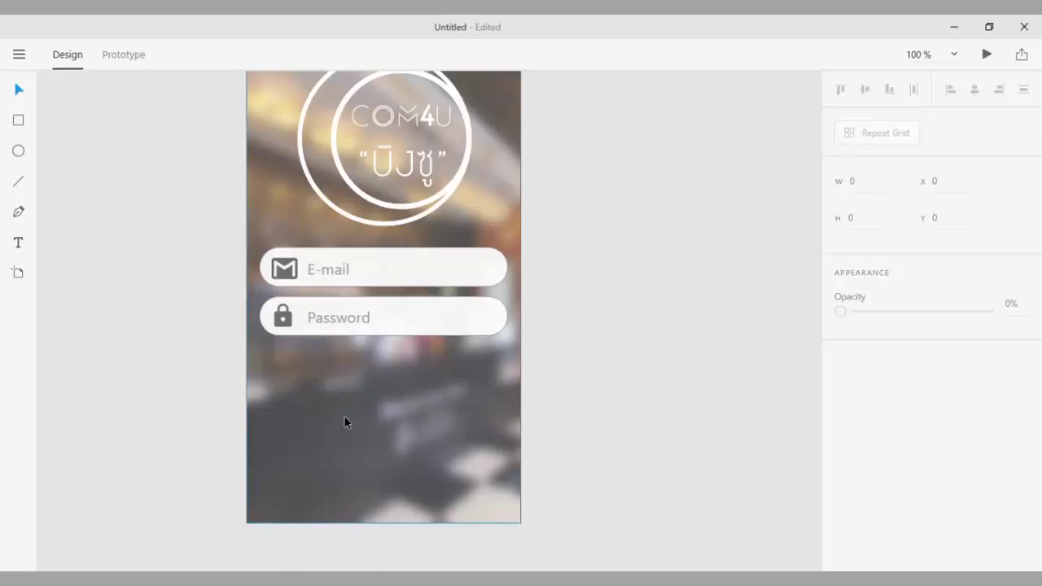
key(ctrl+v)
drag(413, 321, 421, 357)
click(566, 371)
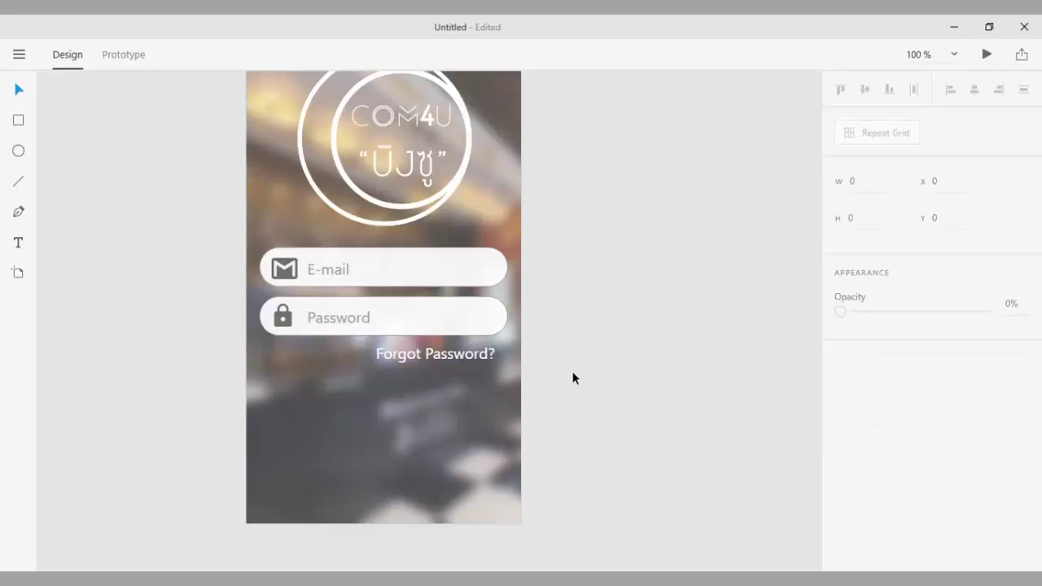
- Draw a button rectangle about 215 x 51 below the "Forgot Password?" text
drag(570, 379, 571, 388)
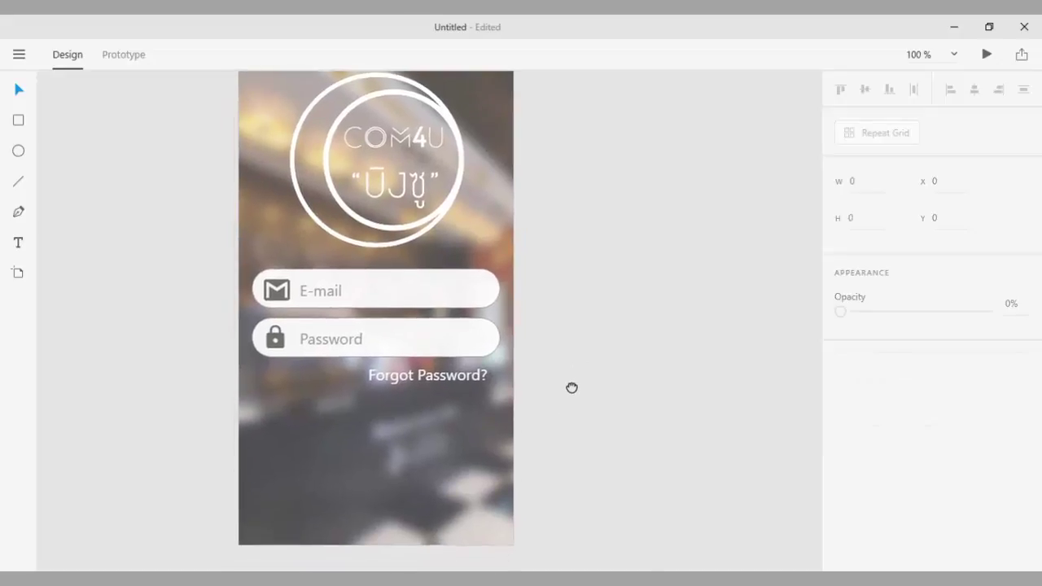
click(19, 122)
mouse_move(288, 425)
mouse_down()
mouse_move(461, 480)
mouse_move(454, 469)
mouse_up()
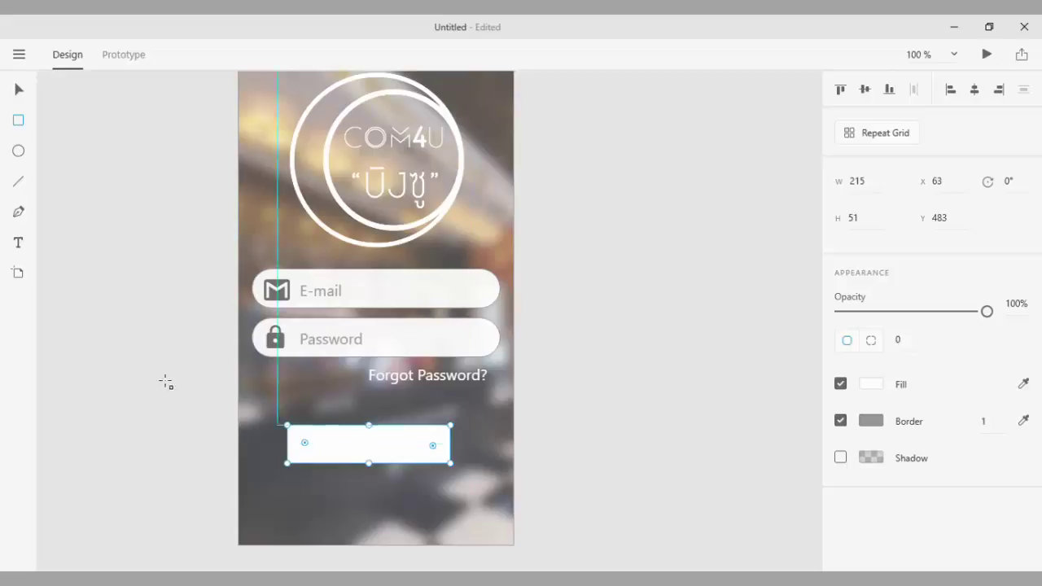
- Add the text "Sign in" below the button rectangle and give it a white #FFFFFF fill
click(25, 245)
click(317, 499)
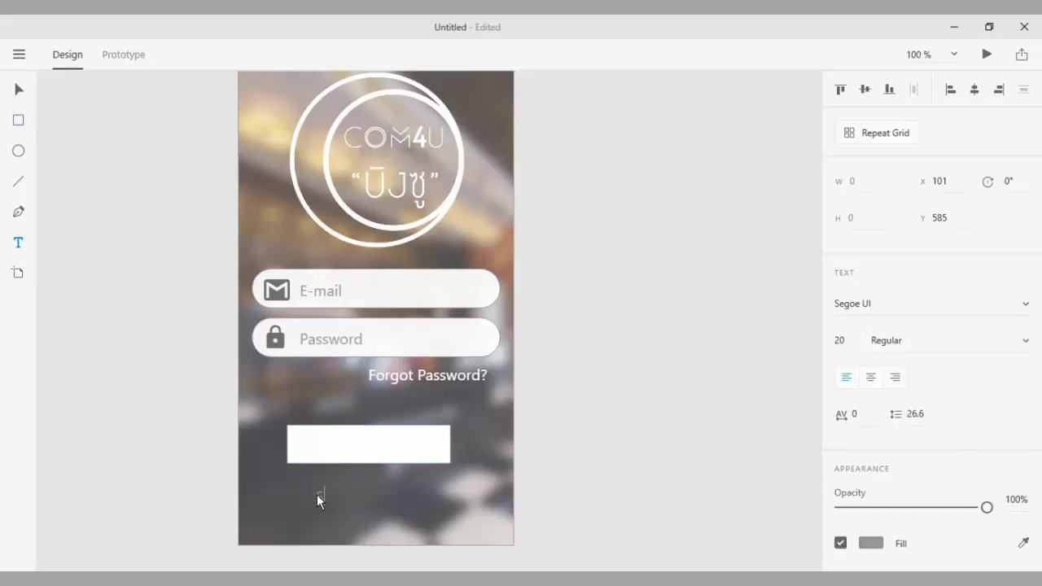
text(Sign in)
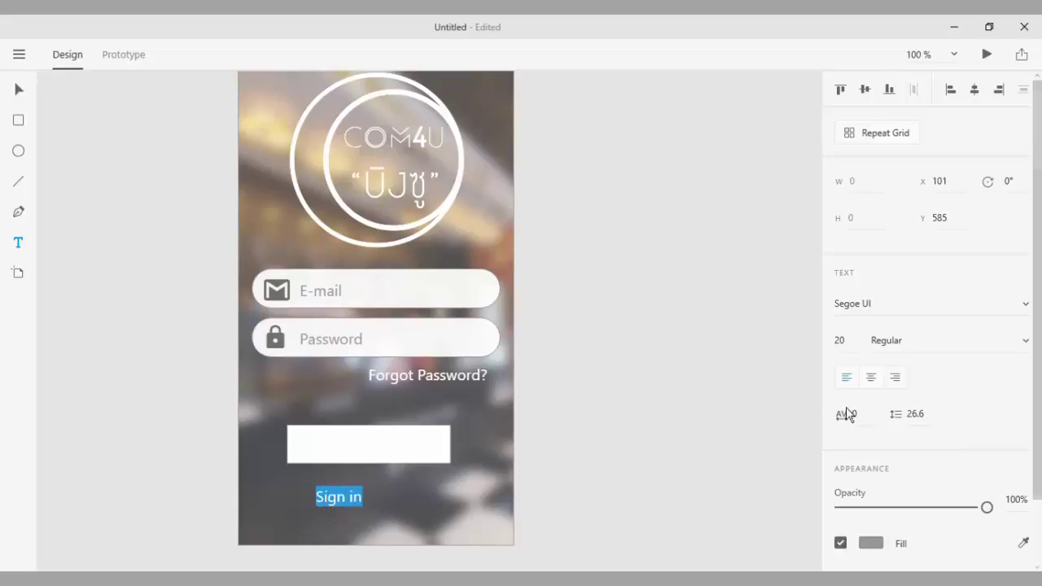
click(871, 543)
drag(680, 350, 643, 303)
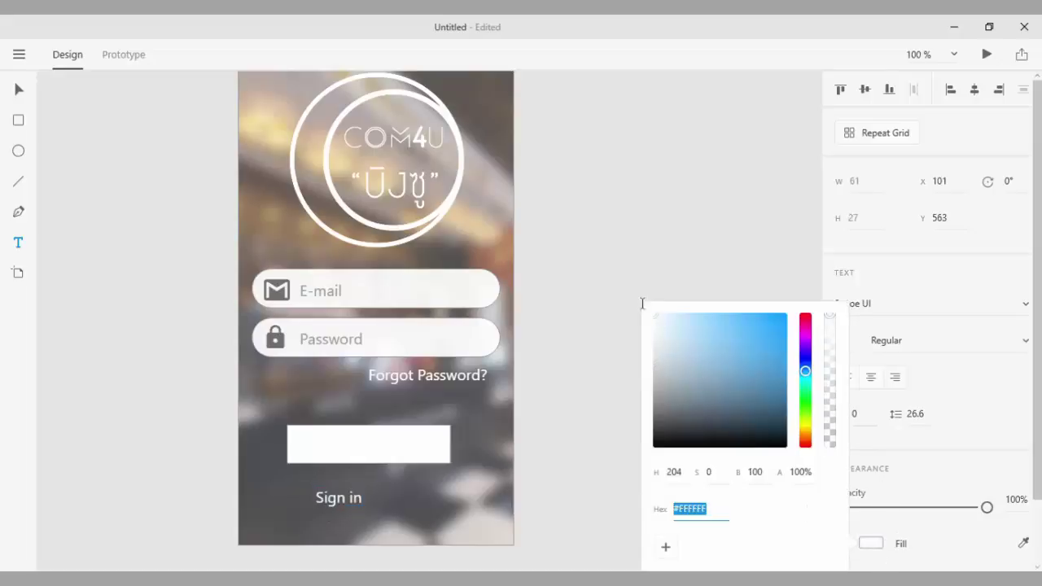
click(18, 90)
click(225, 351)
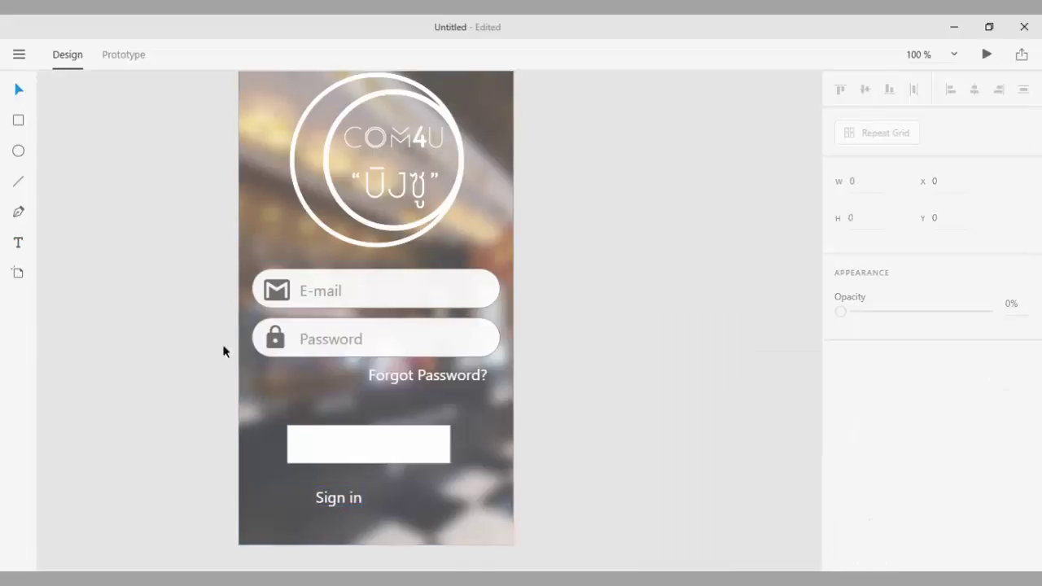
- Change the button rectangle's fill to black
click(378, 441)
click(885, 387)
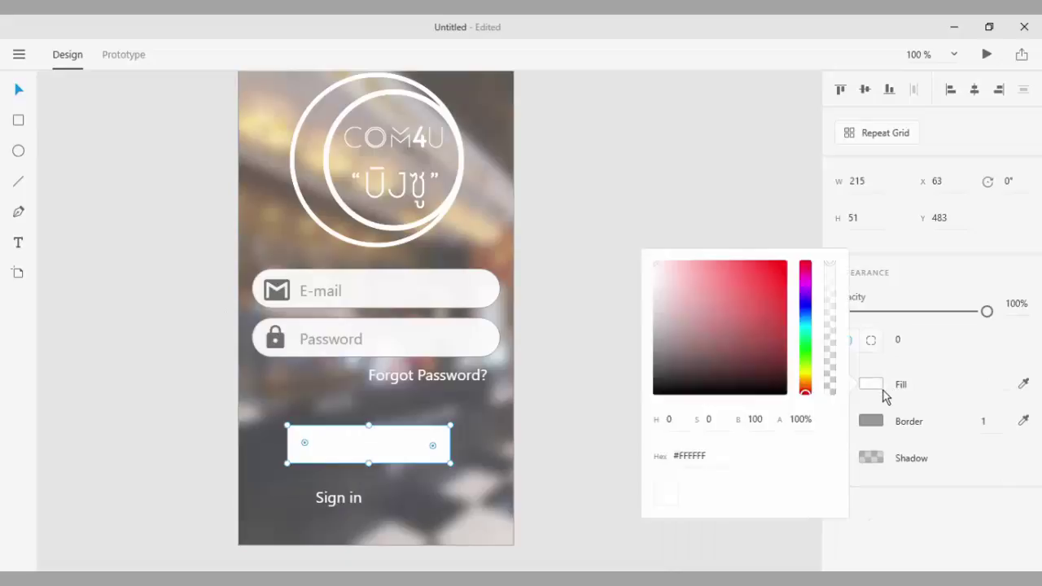
drag(744, 360, 658, 415)
click(68, 112)
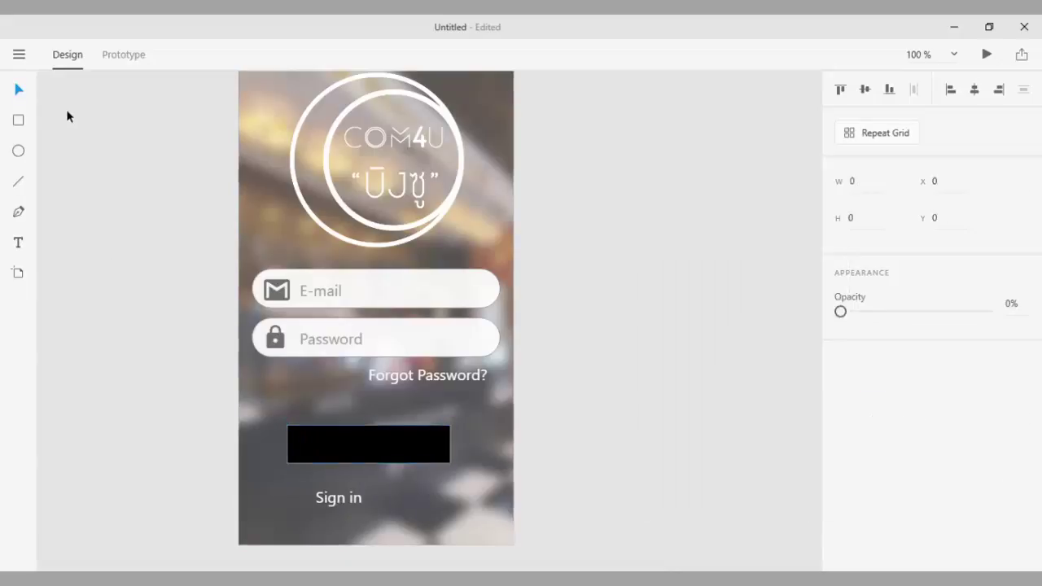
- Round the black button's corners to a radius of 26, enable its shadow and remove its border
click(418, 444)
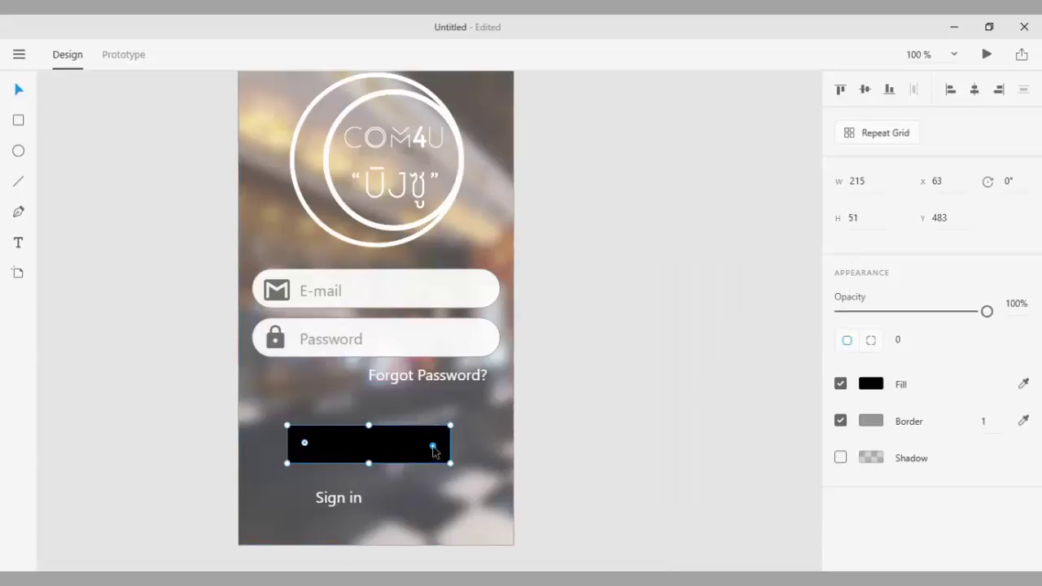
drag(433, 447, 403, 452)
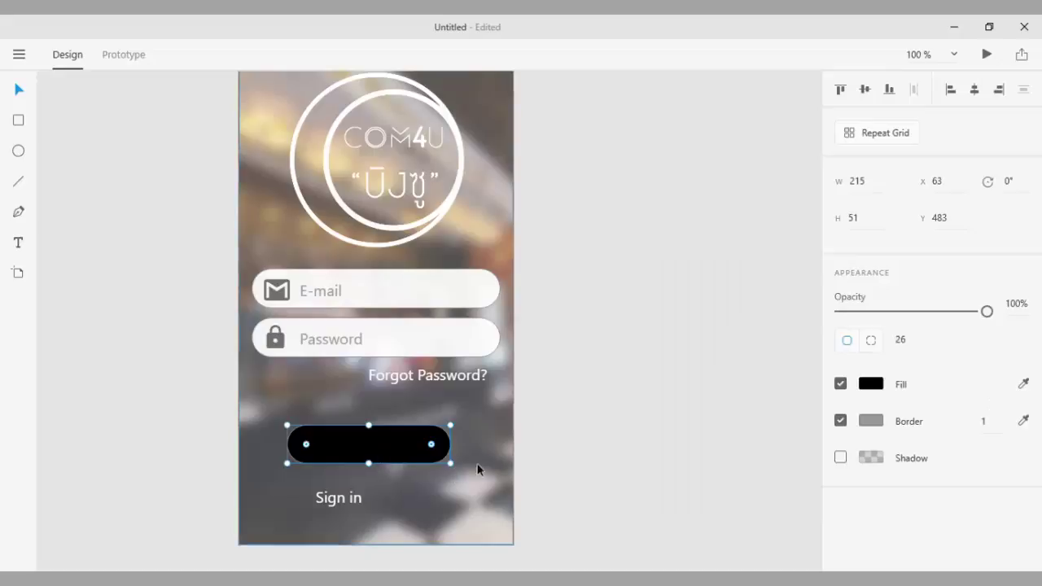
click(842, 458)
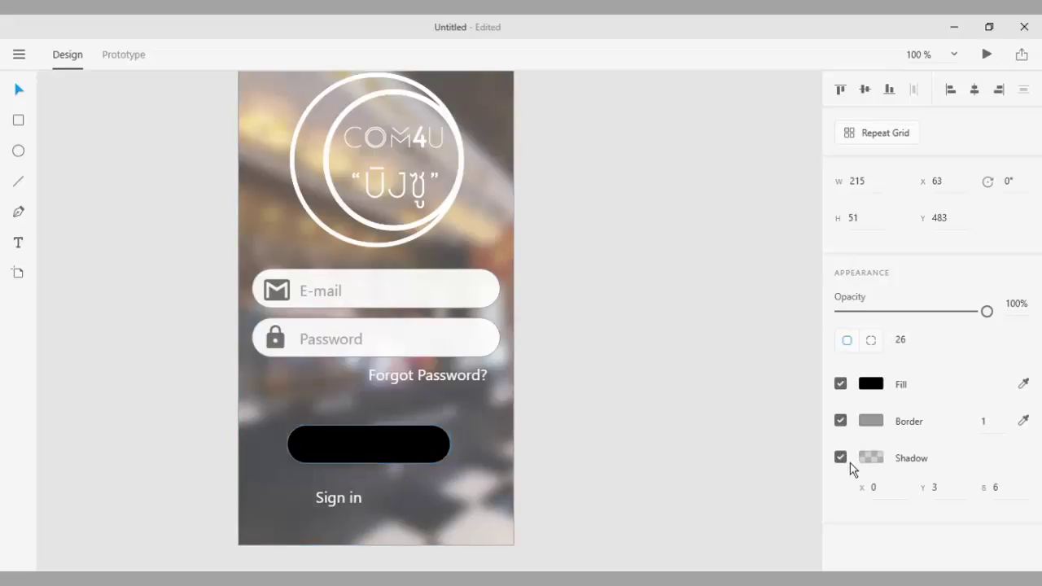
click(841, 420)
- Move the "Sign in" text onto the black button, enlarge it to nearly fill the button's height and center it
drag(346, 501, 345, 450)
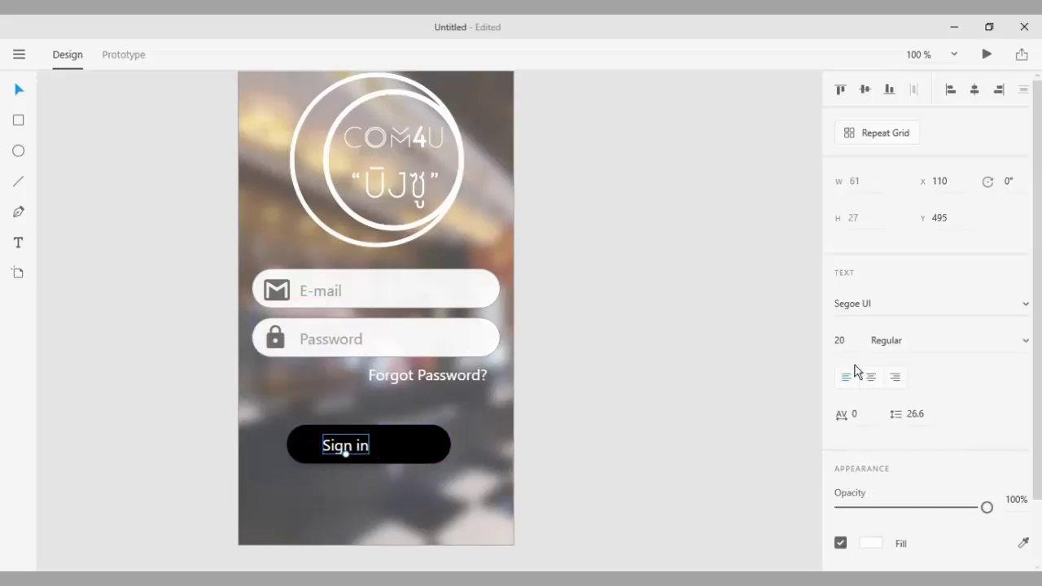
drag(348, 455, 399, 447)
click(587, 463)
click(565, 456)
- Paste the white "Register" text and center it just below the "Sign in" button
drag(590, 410, 563, 410)
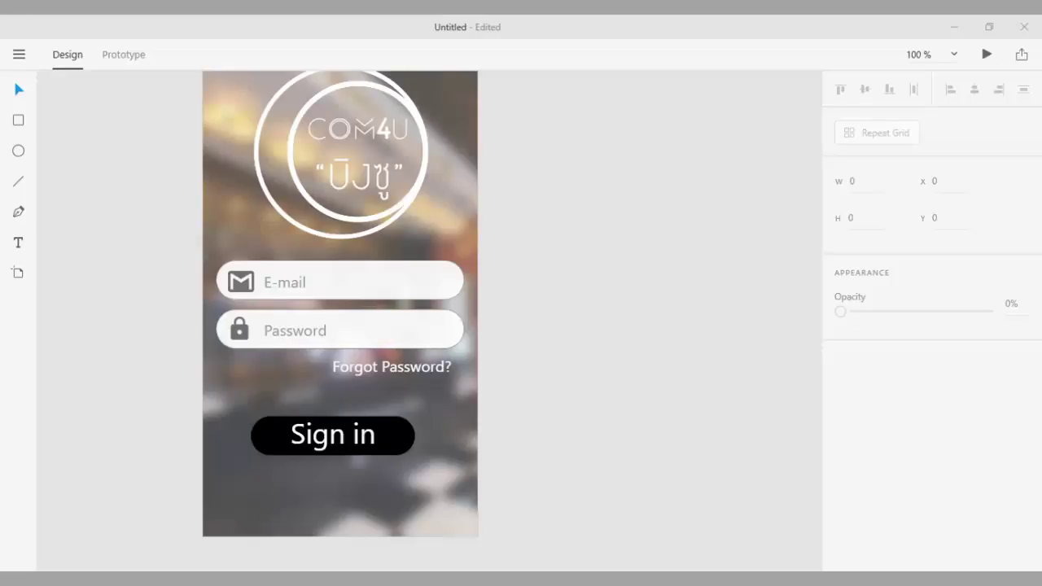
click(552, 527)
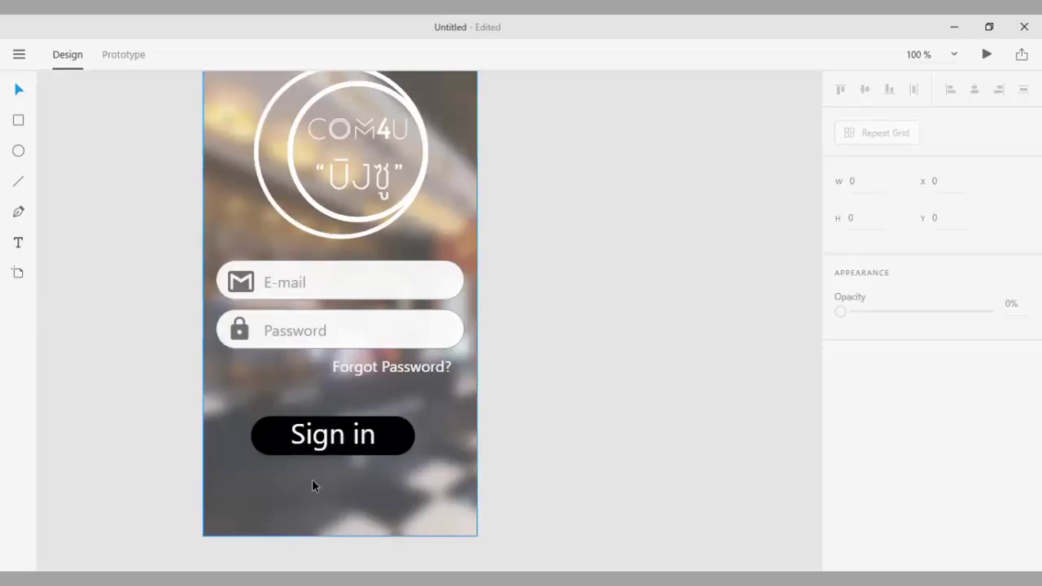
key(ctrl+v)
drag(414, 328, 351, 481)
click(561, 479)
click(560, 479)
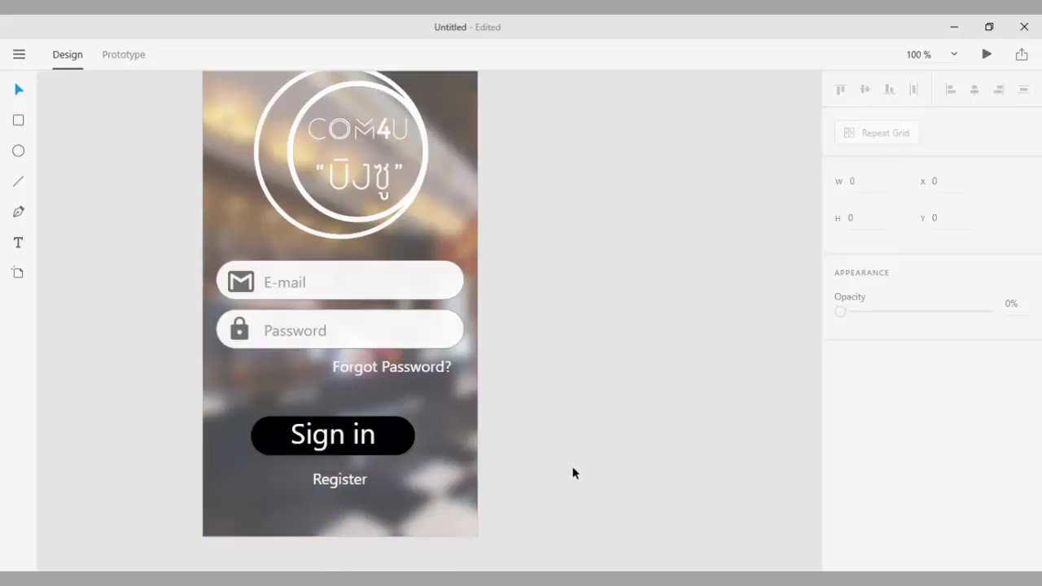
- Paste the "Versions1.001.16" text and place it near the artboard's bottom-right corner at about X 254, Y 619
drag(572, 472, 540, 465)
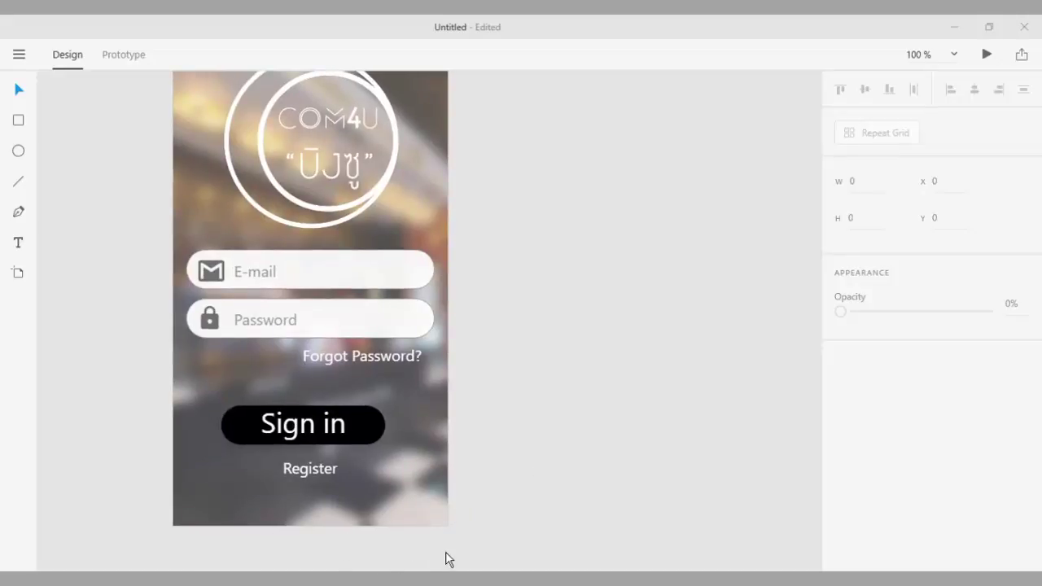
key(ctrl+v)
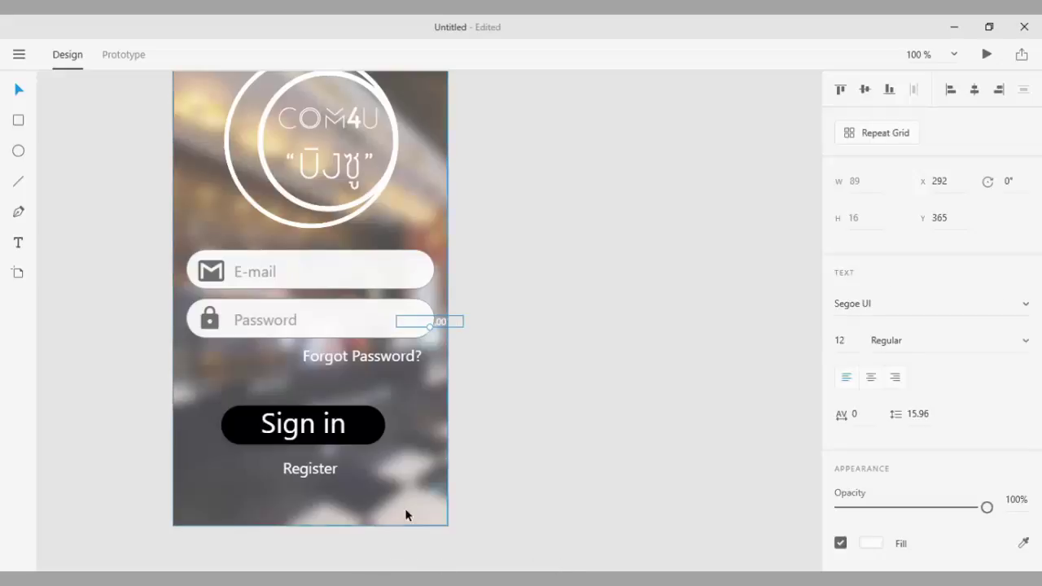
drag(447, 326, 419, 523)
- Change the "Versions1.001.16" text's fill to black and move it tight into the artboard's bottom-right corner
double_click(425, 525)
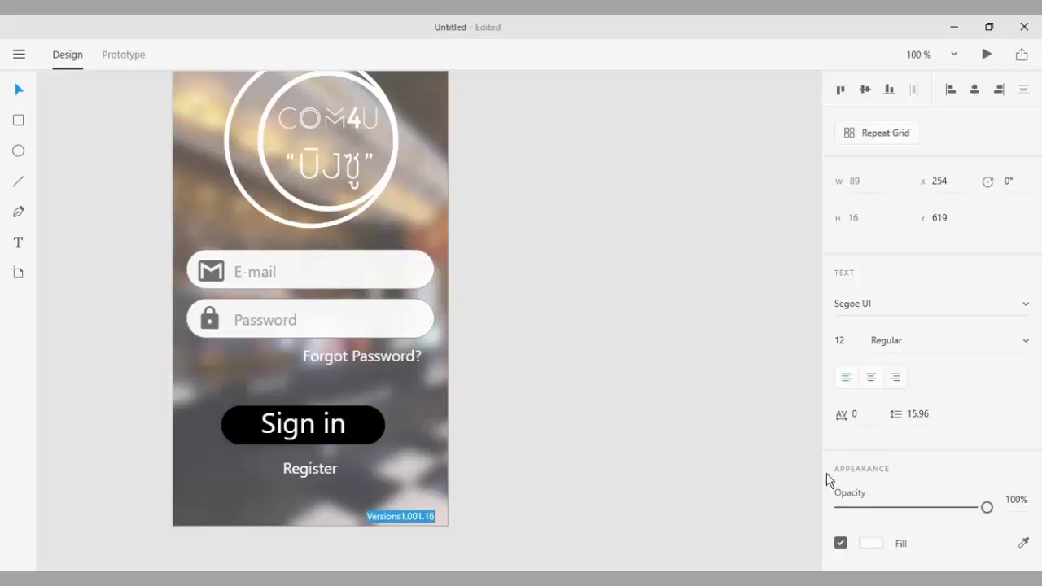
click(863, 545)
drag(689, 366, 722, 452)
click(28, 103)
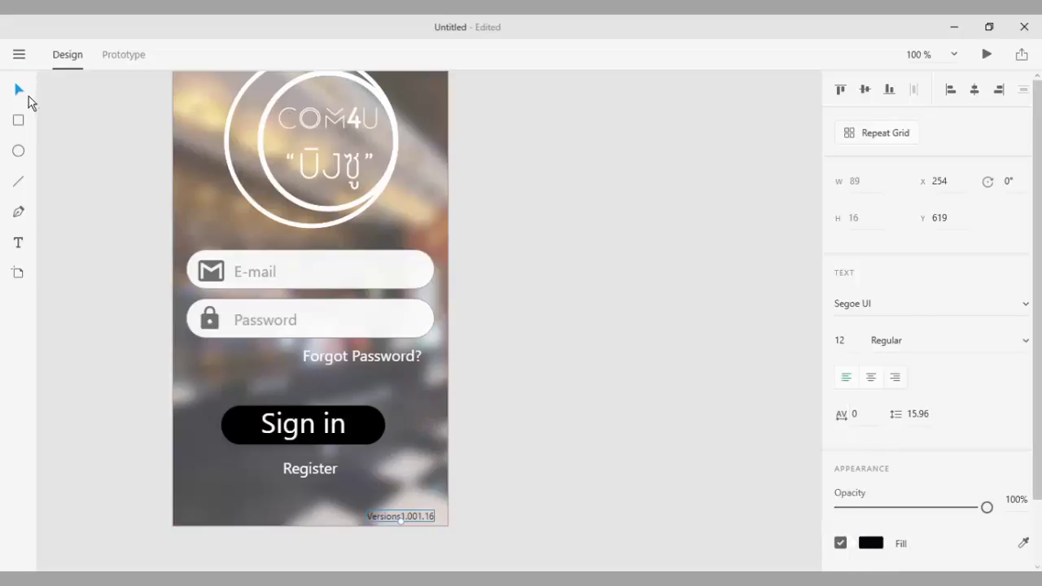
drag(419, 517, 421, 514)
click(522, 463)
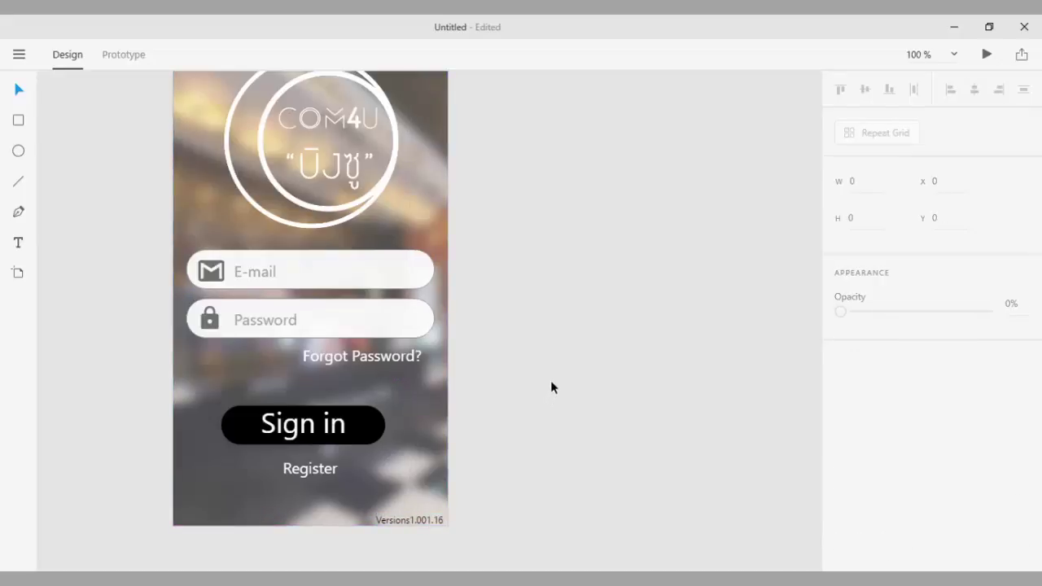
drag(551, 386, 606, 406)
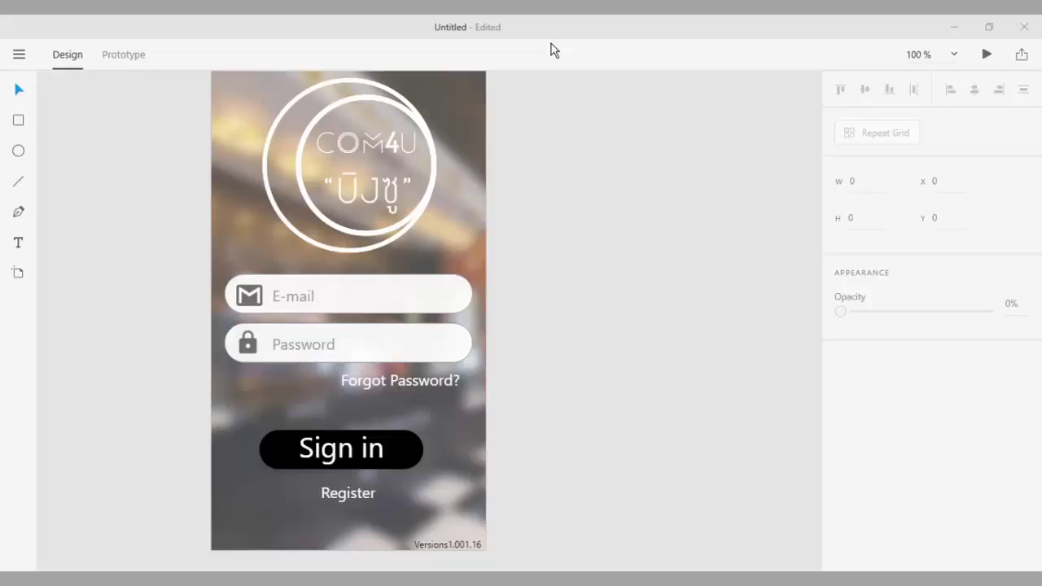
drag(573, 186, 507, 187)
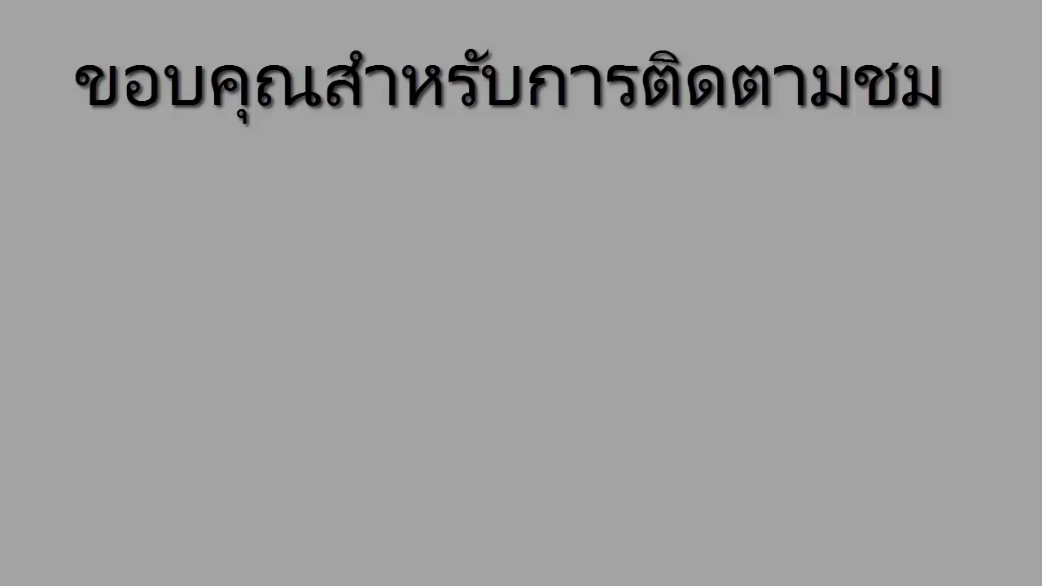